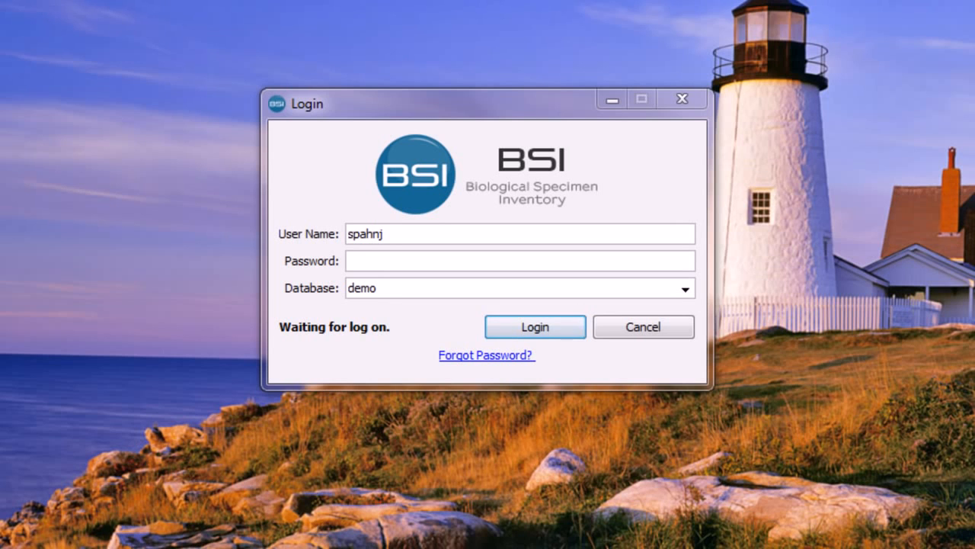
Enter the account password and log in to the demo database.
left_click(372, 263)
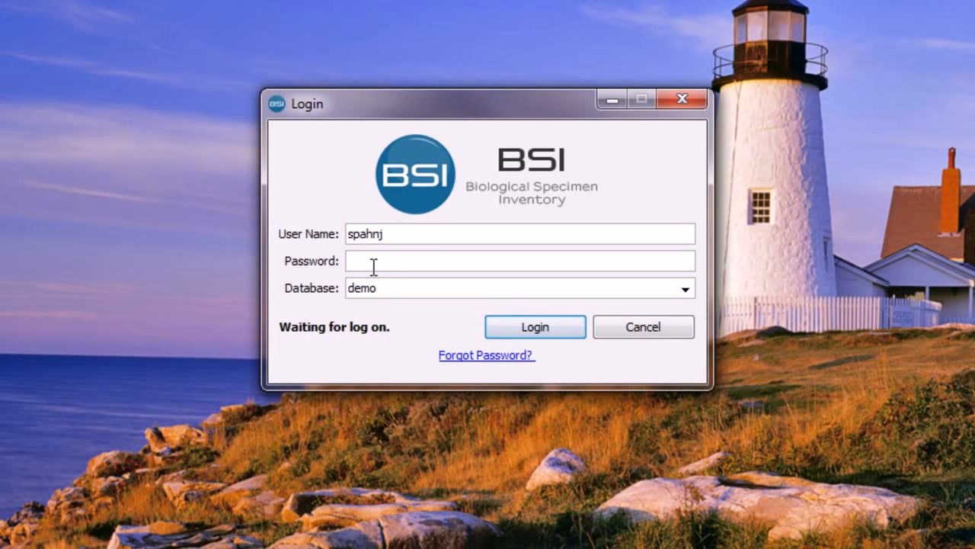
type("•••••••••")
key("Return")
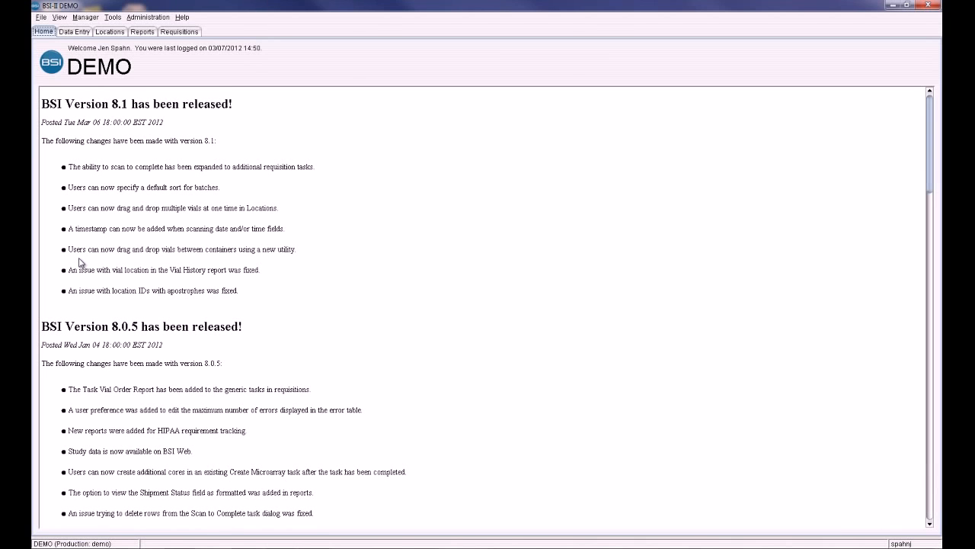
Browse the Building 5 > Freezer 001 > Rack 001 location tree, viewing box layouts and the actions available for a stored specimen.
left_click(113, 32)
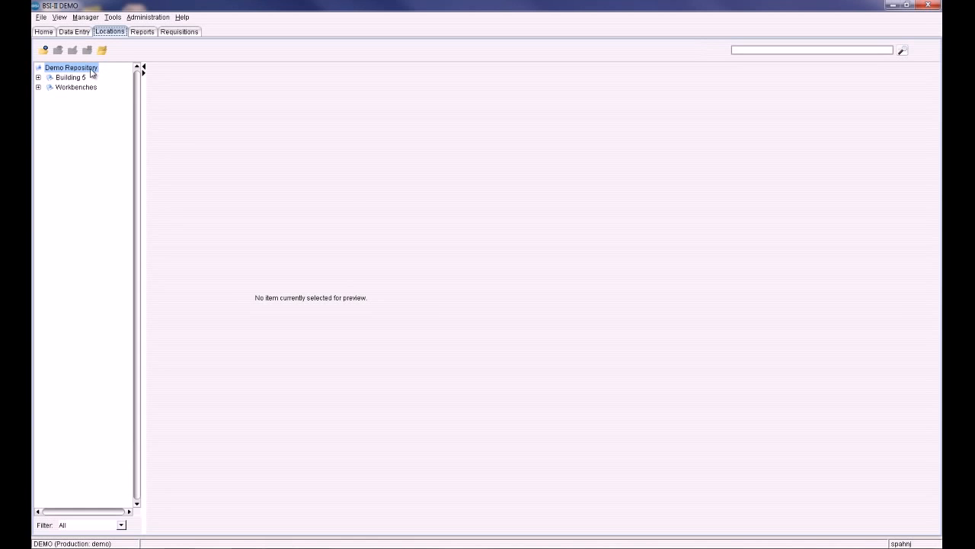
left_click(38, 78)
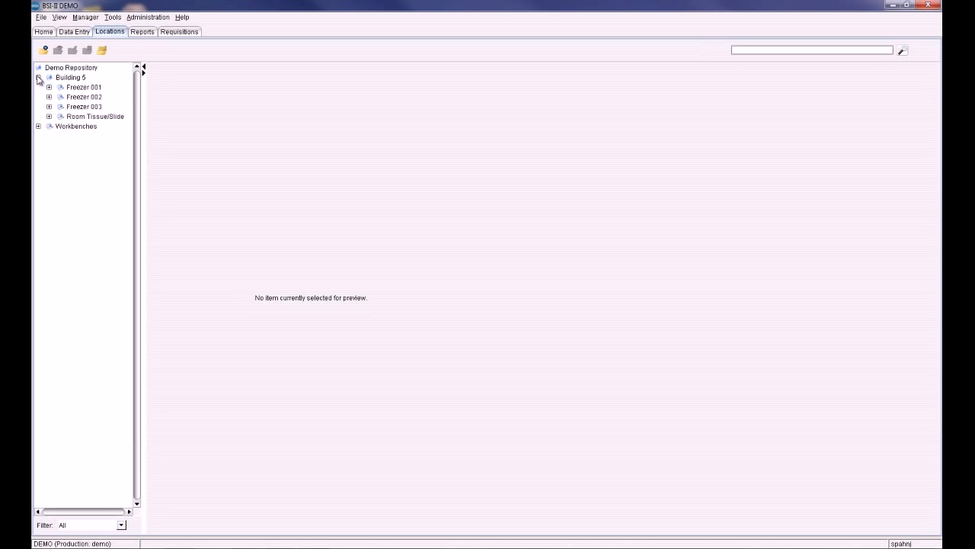
left_click(49, 87)
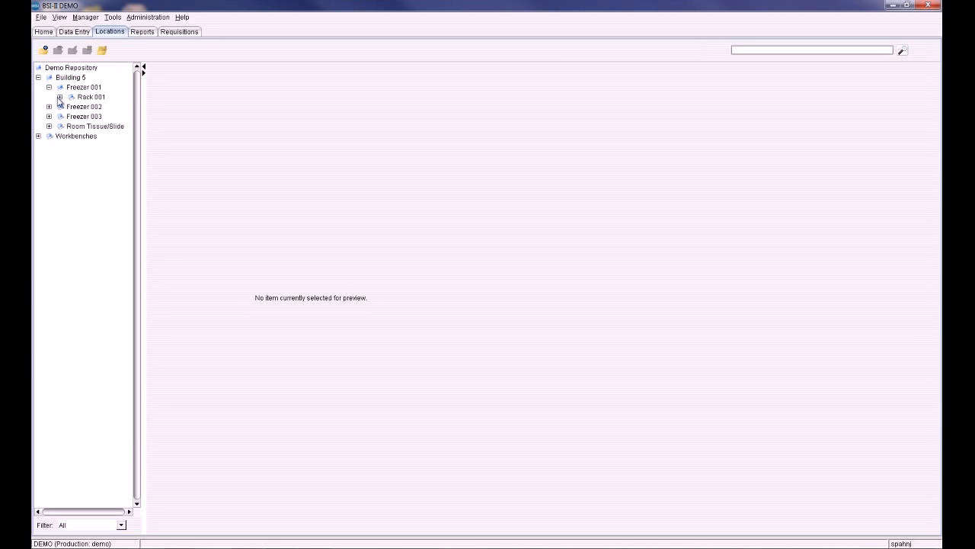
left_click(60, 98)
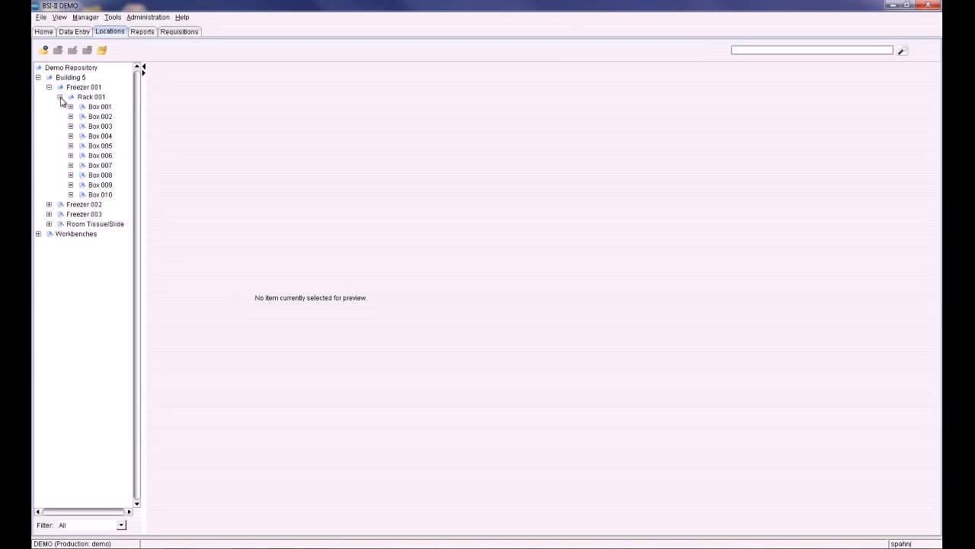
left_click(99, 108)
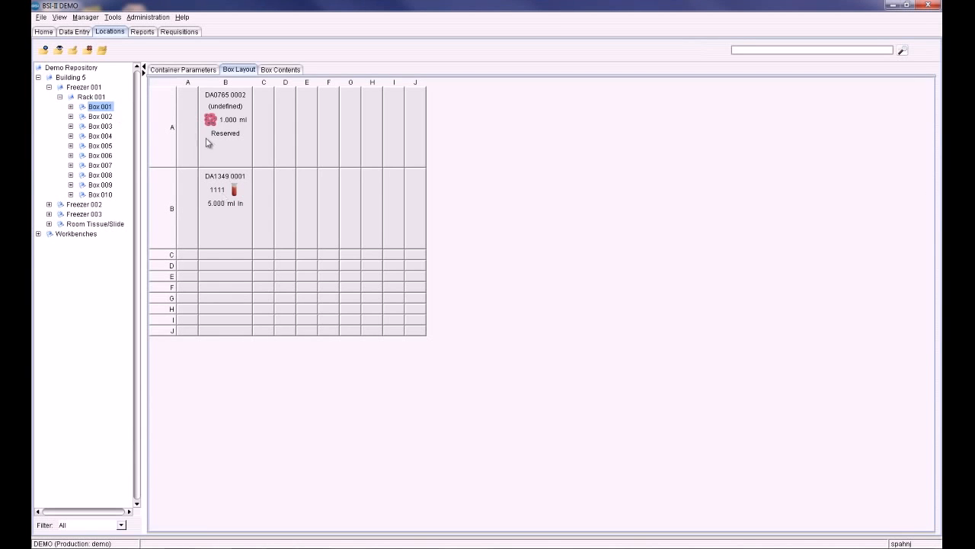
left_click(101, 117)
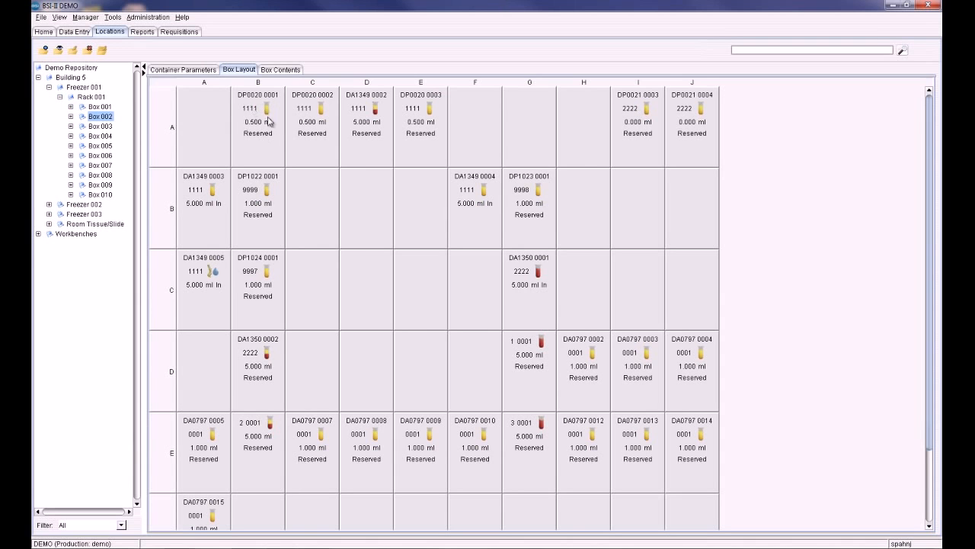
left_click(104, 107)
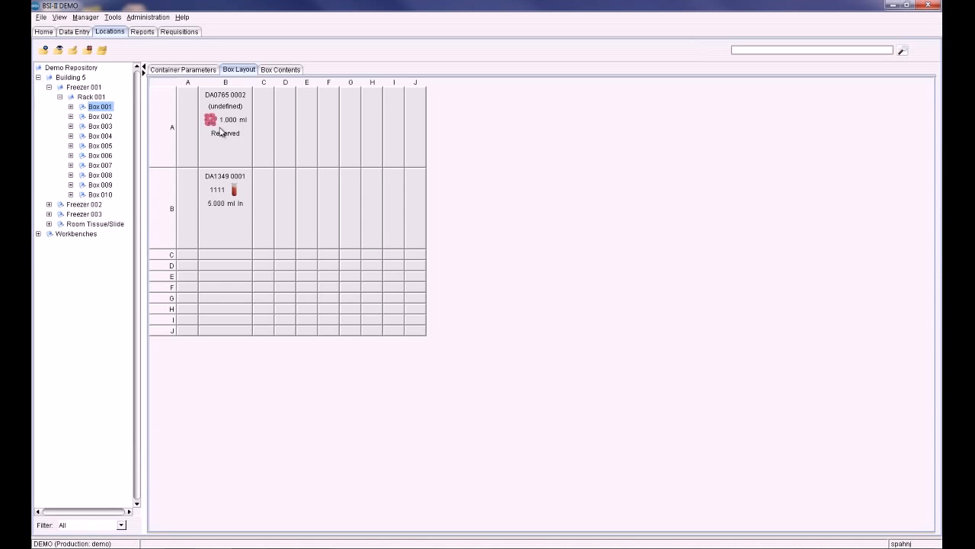
right_click(231, 200)
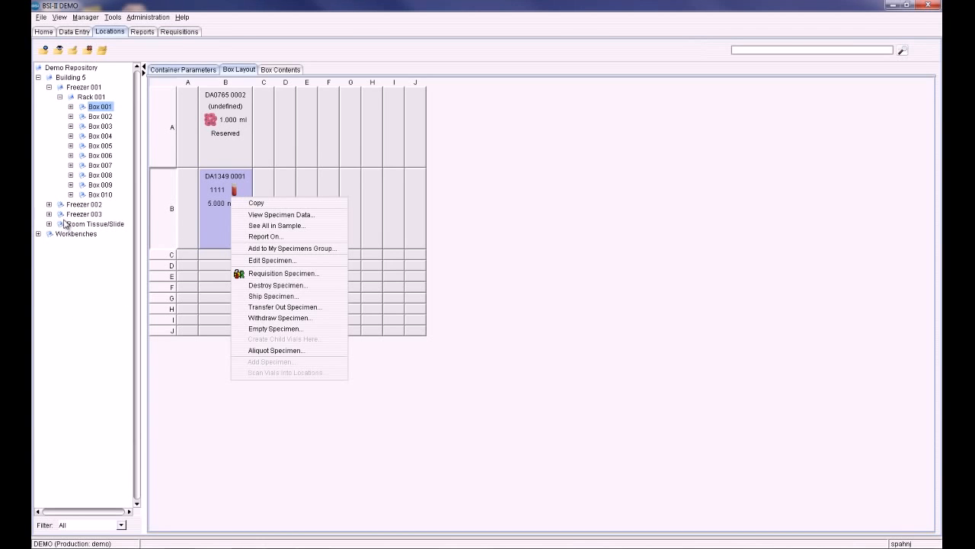
left_click(96, 195)
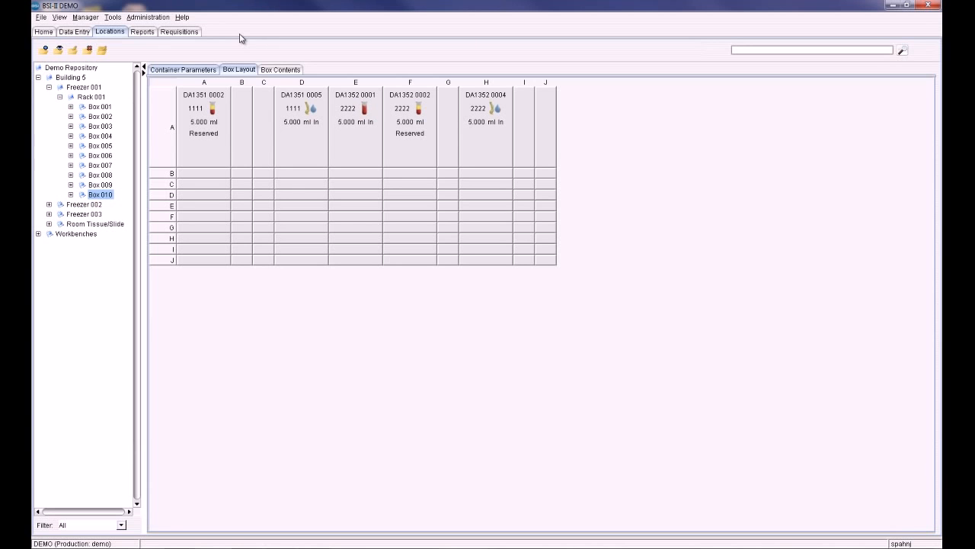
Open the saved batch D2012:000114 for editing from the data entry batch list.
left_click(82, 34)
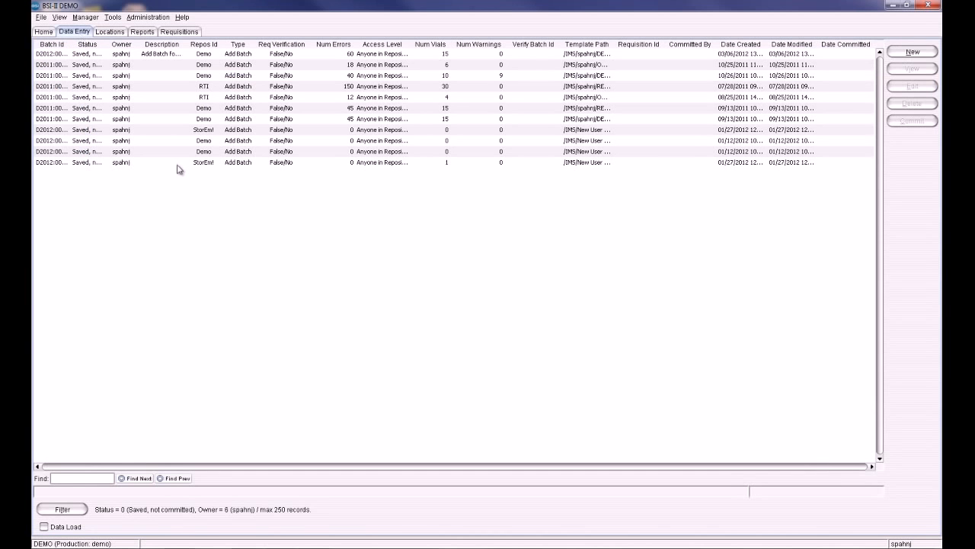
left_click_drag(73, 44, 105, 54)
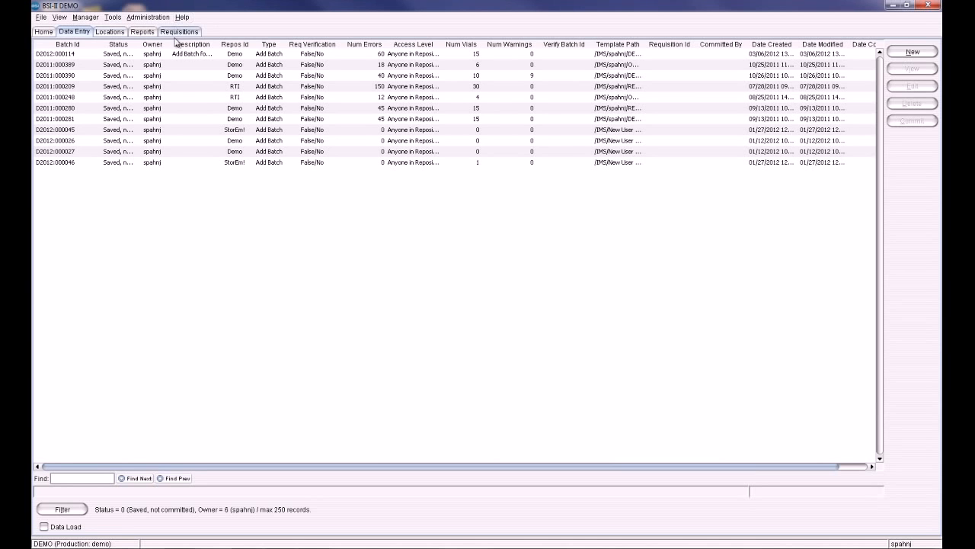
left_click_drag(135, 43, 175, 42)
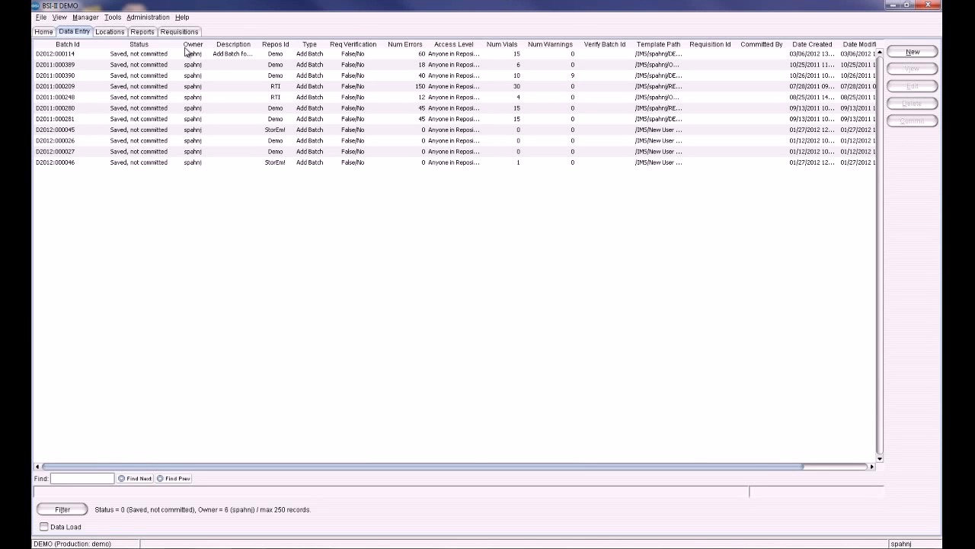
left_click(212, 55)
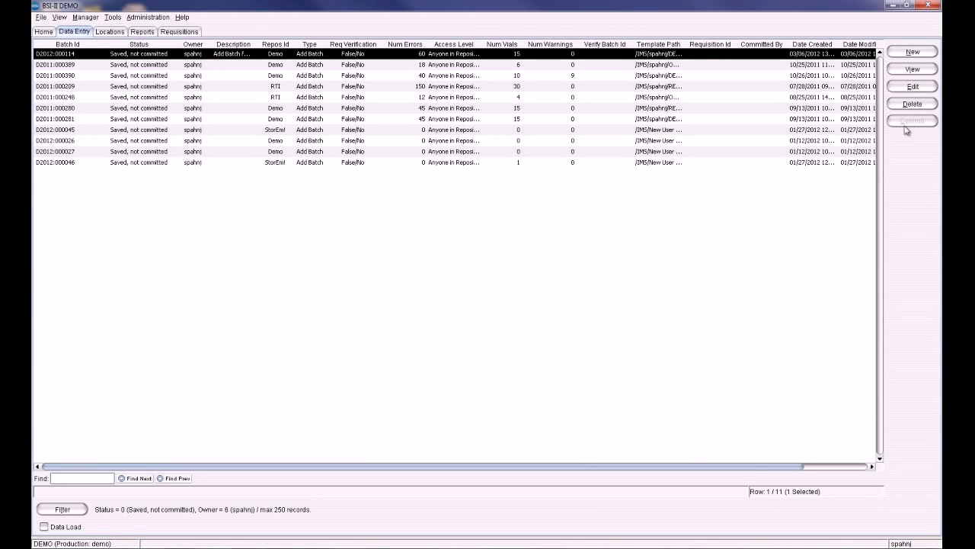
left_click(913, 86)
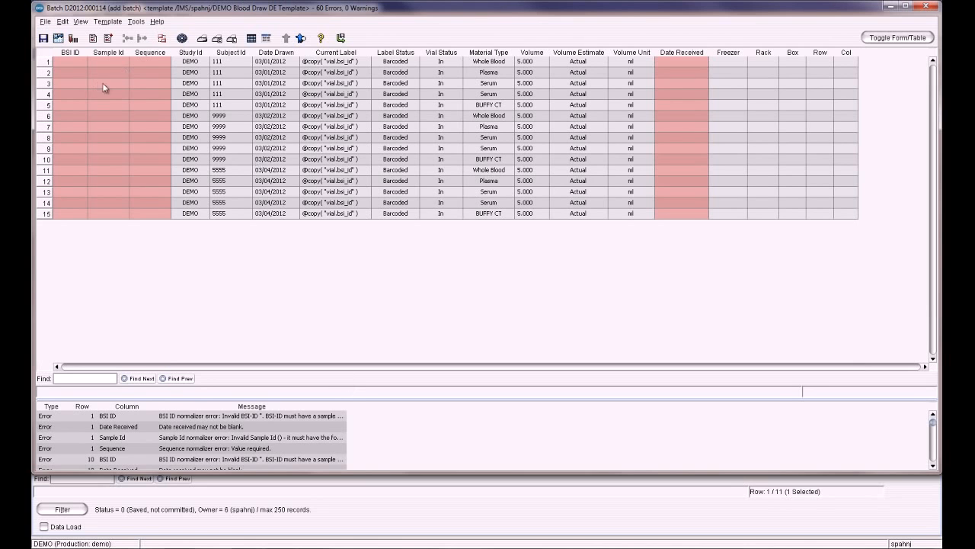
Generate sample data for subject 3333 with a draw date of 03/07/2012 and add it to the batch.
left_click(183, 40)
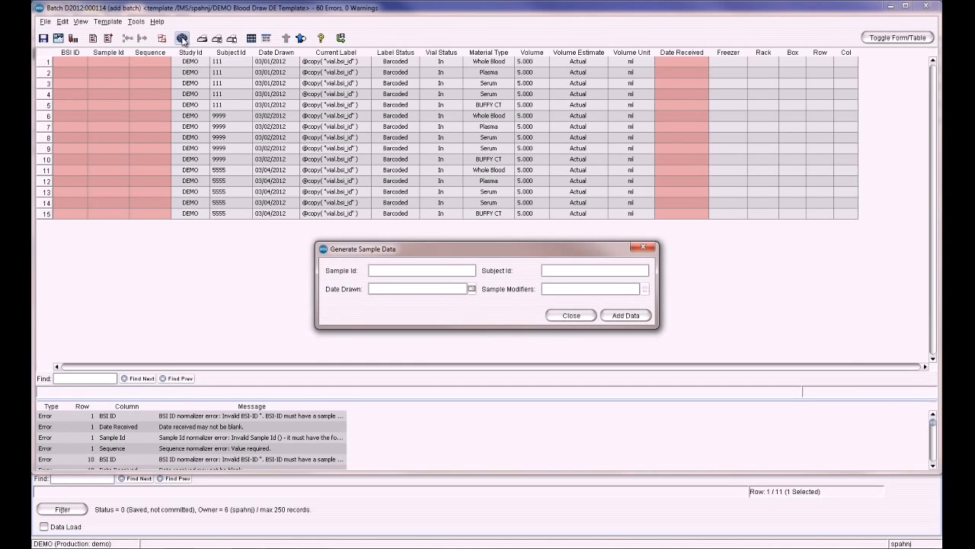
left_click(574, 272)
type("3333")
left_click(472, 289)
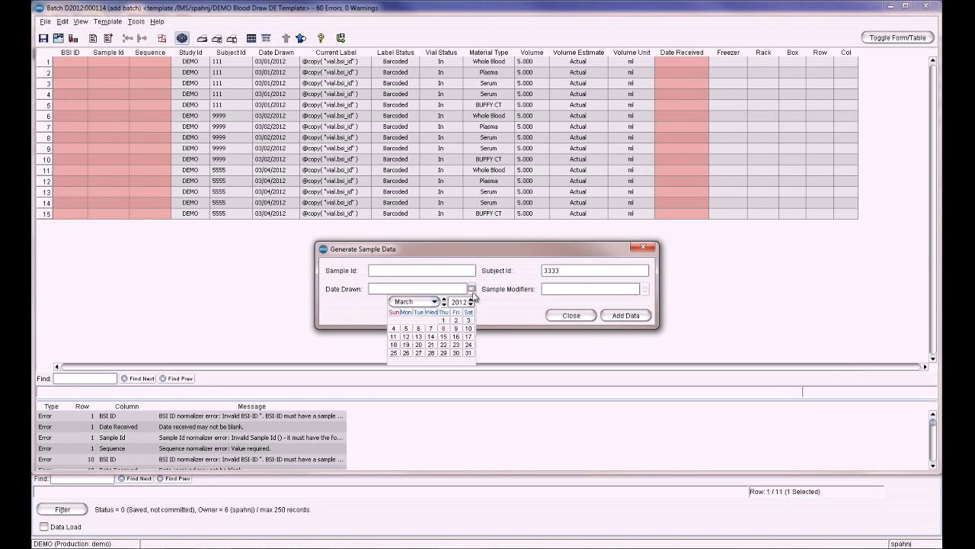
left_click(431, 329)
left_click(631, 319)
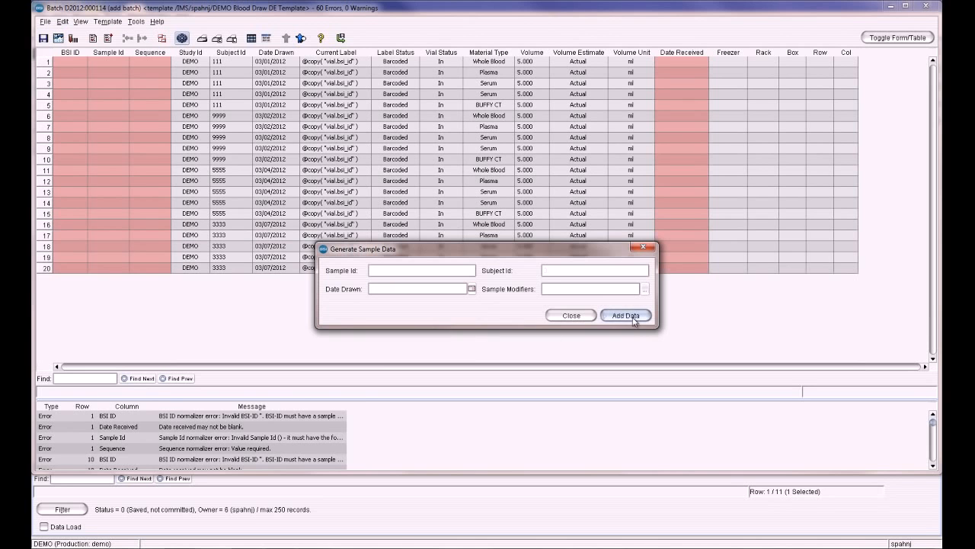
left_click(570, 315)
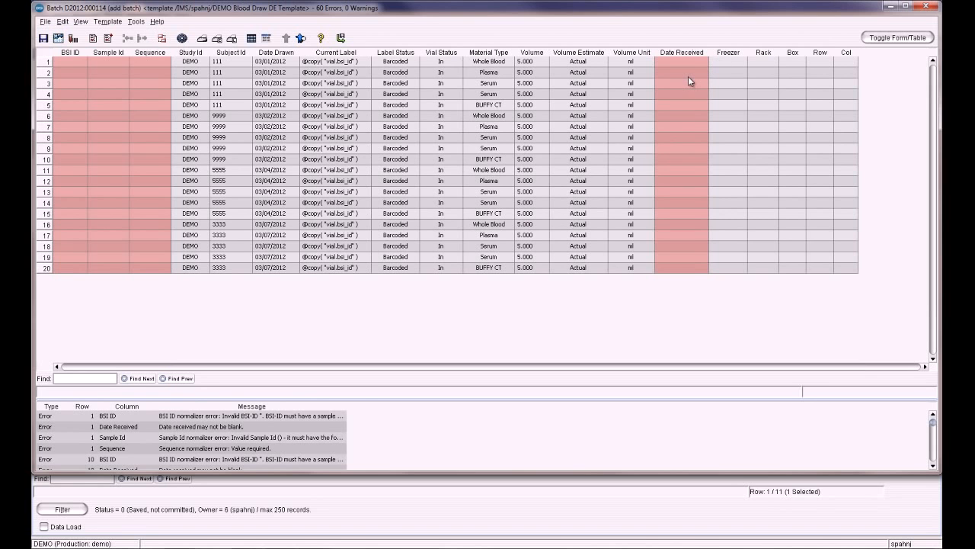
Mass-change the Date Received of all rows to 03/08/2012.
key("ctrl+a")
right_click(687, 53)
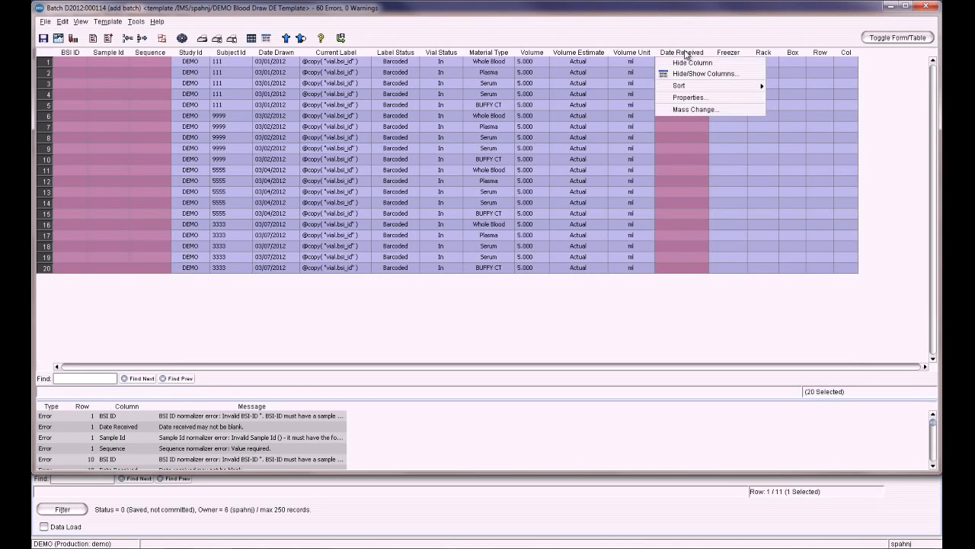
left_click(690, 111)
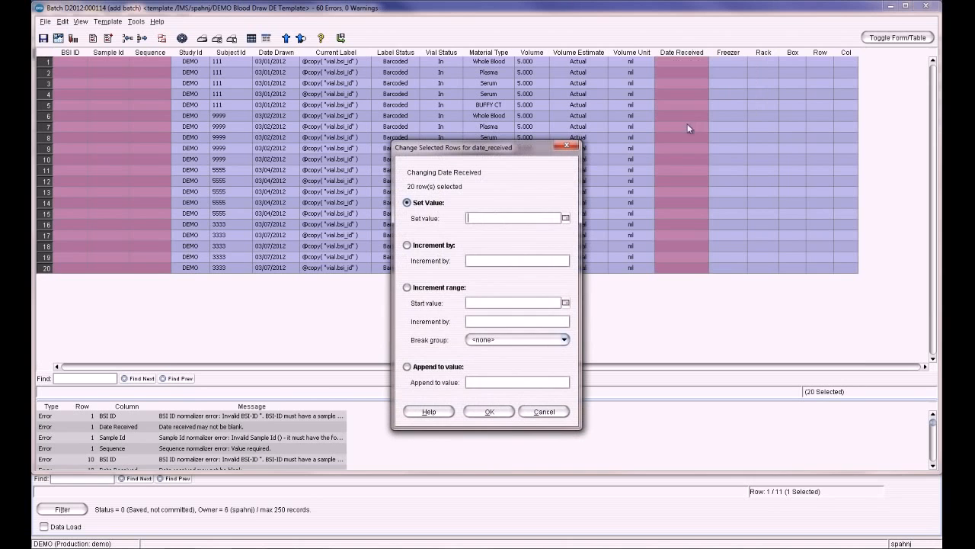
left_click(565, 218)
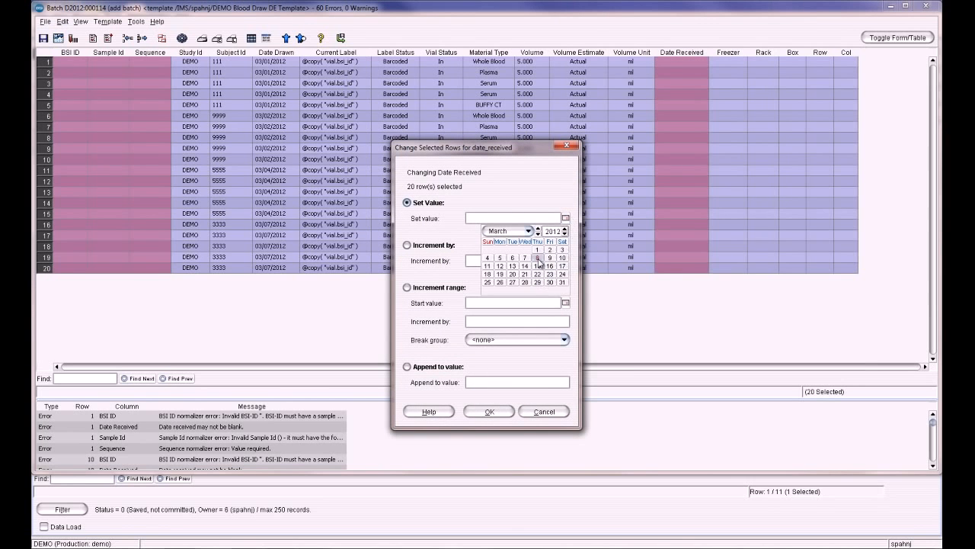
left_click(540, 261)
left_click(494, 412)
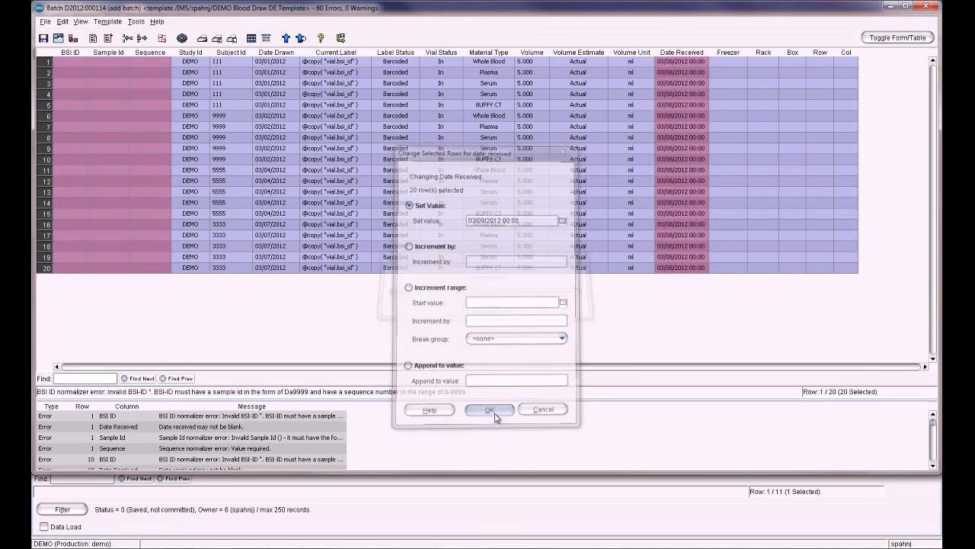
Delete the extra Serum row 19 for subject 3333 from the batch.
left_click(614, 138)
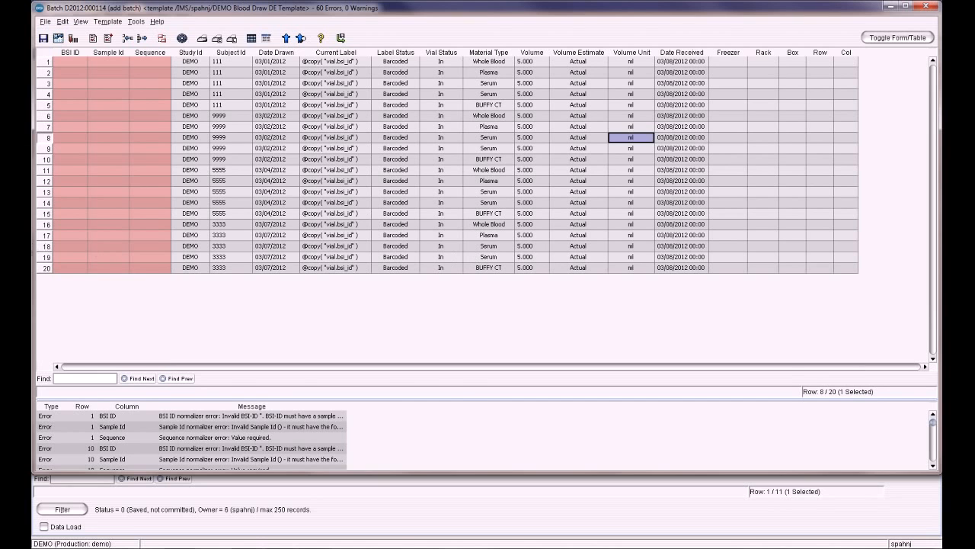
left_click(51, 258)
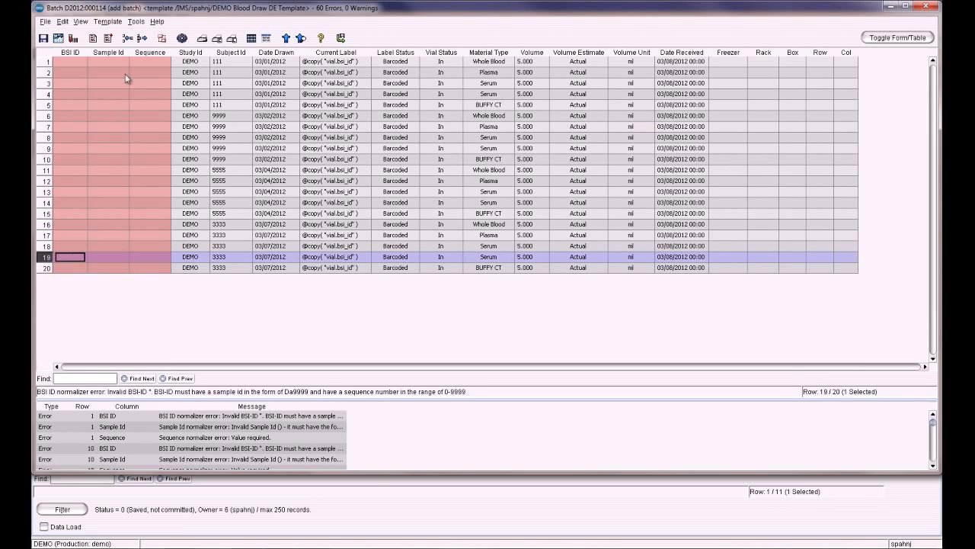
left_click(141, 38)
left_click(456, 307)
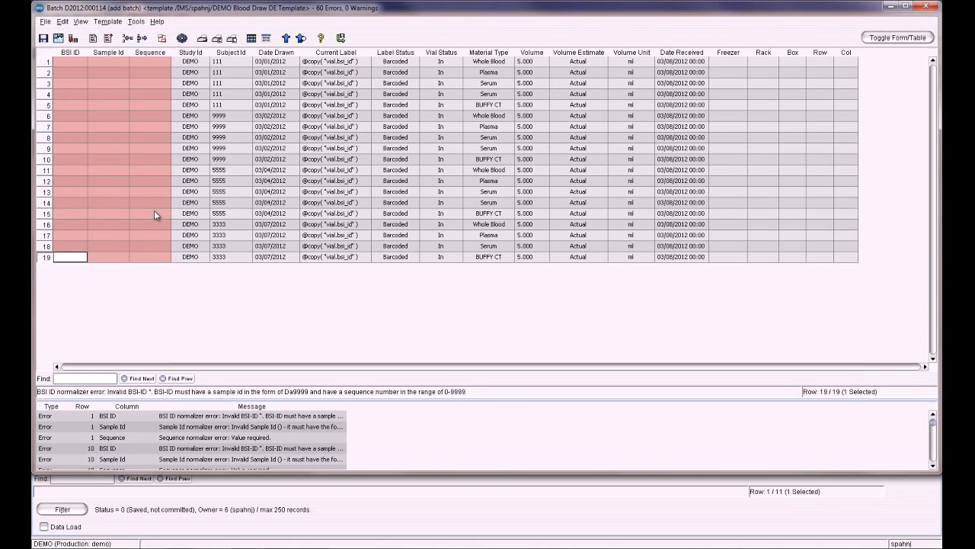
Select all rows and assign BSI Ids, grouping samples by Subject Id and Date Drawn.
left_click_drag(47, 62, 47, 260)
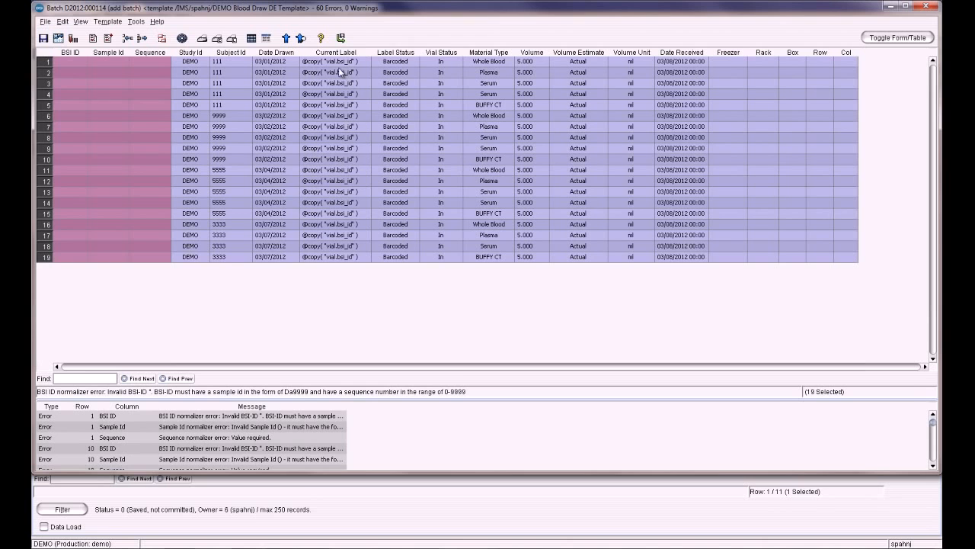
left_click(131, 23)
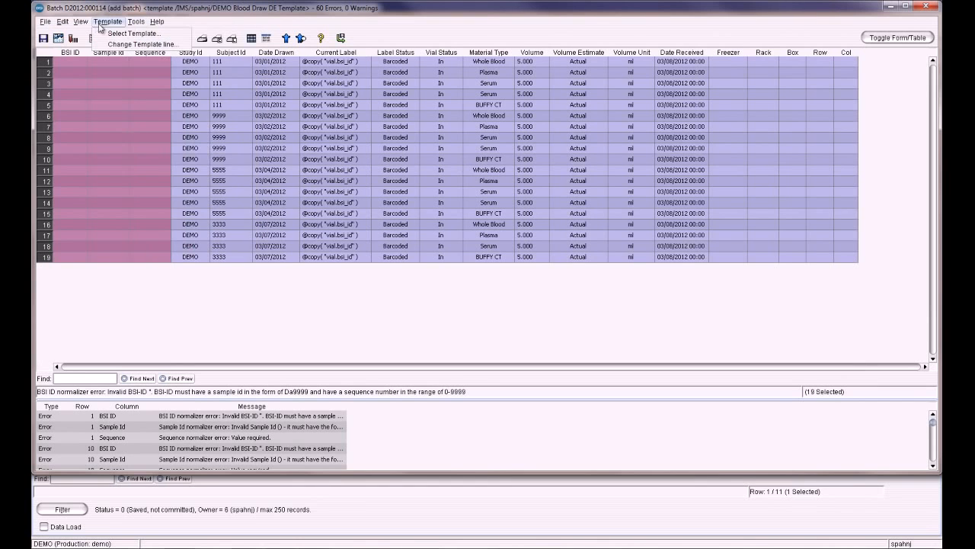
left_click(166, 90)
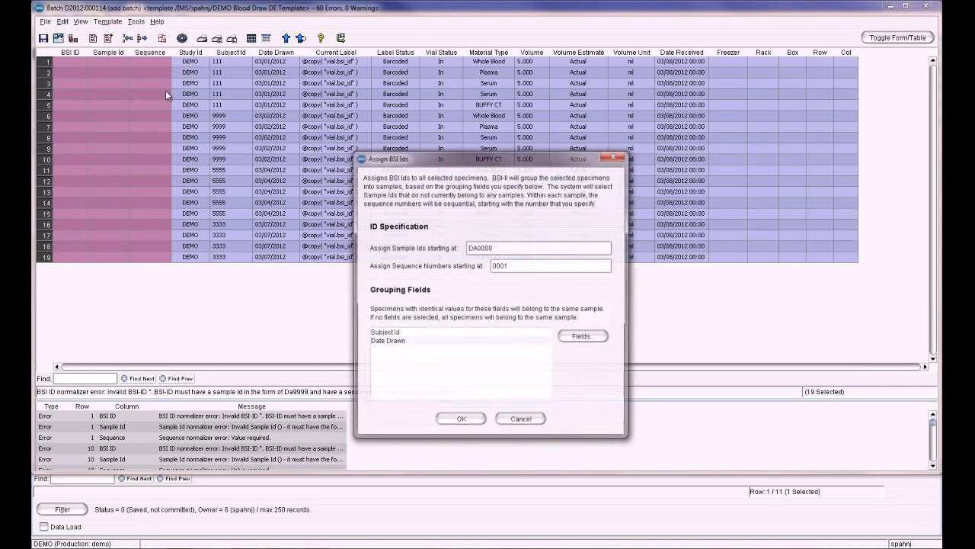
left_click(461, 421)
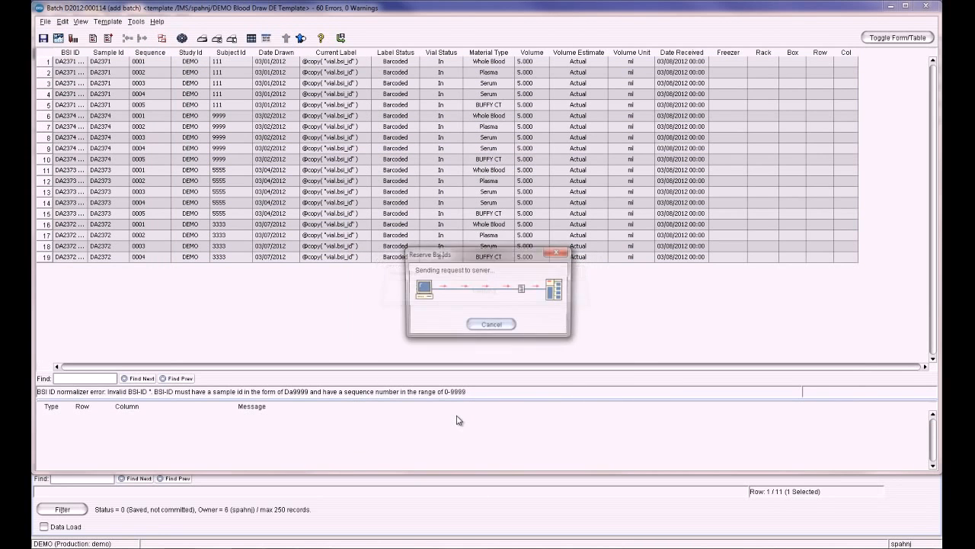
left_click(487, 308)
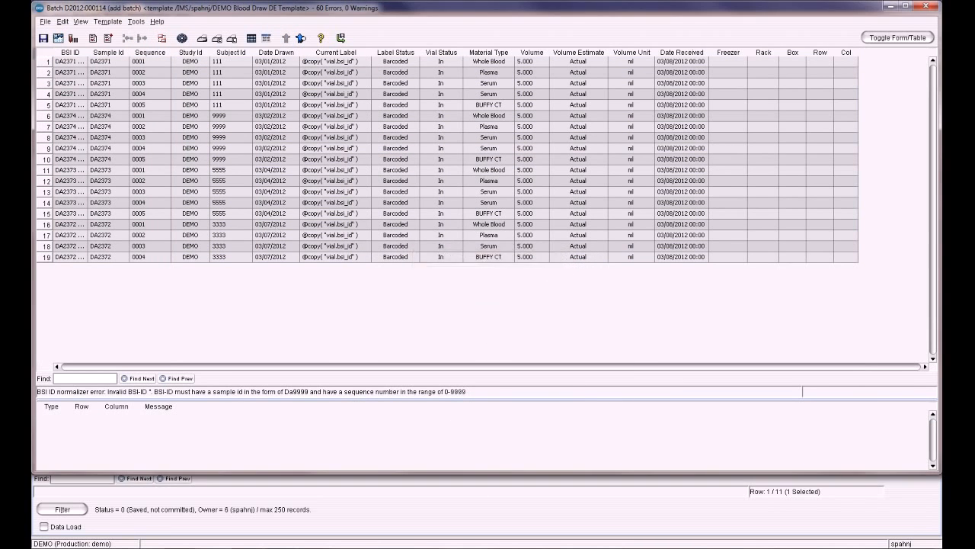
left_click_drag(87, 50, 121, 51)
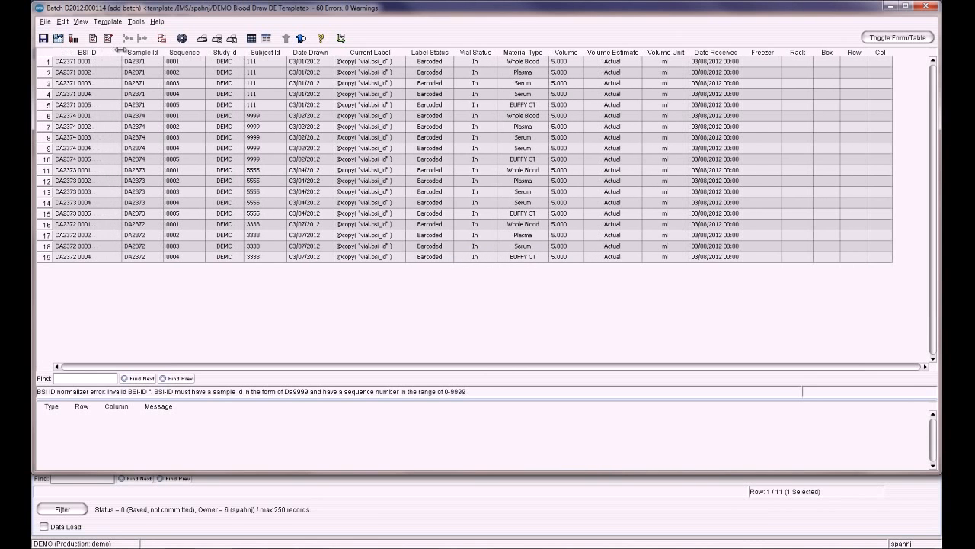
left_click(233, 39)
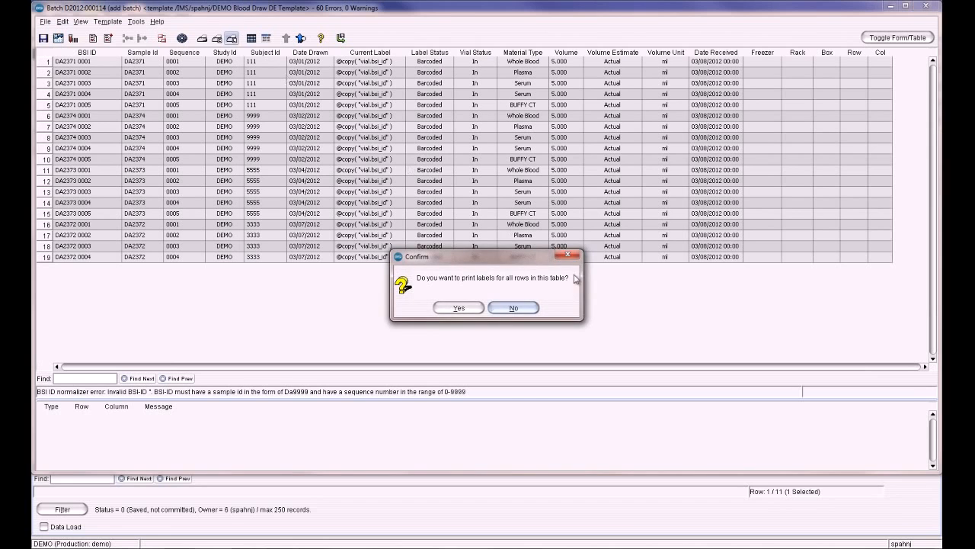
left_click(469, 306)
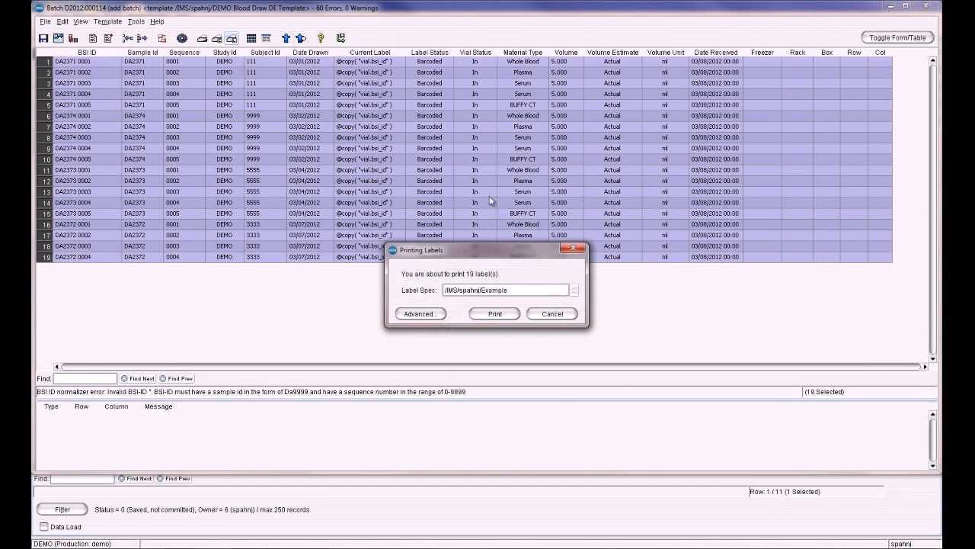
left_click(502, 313)
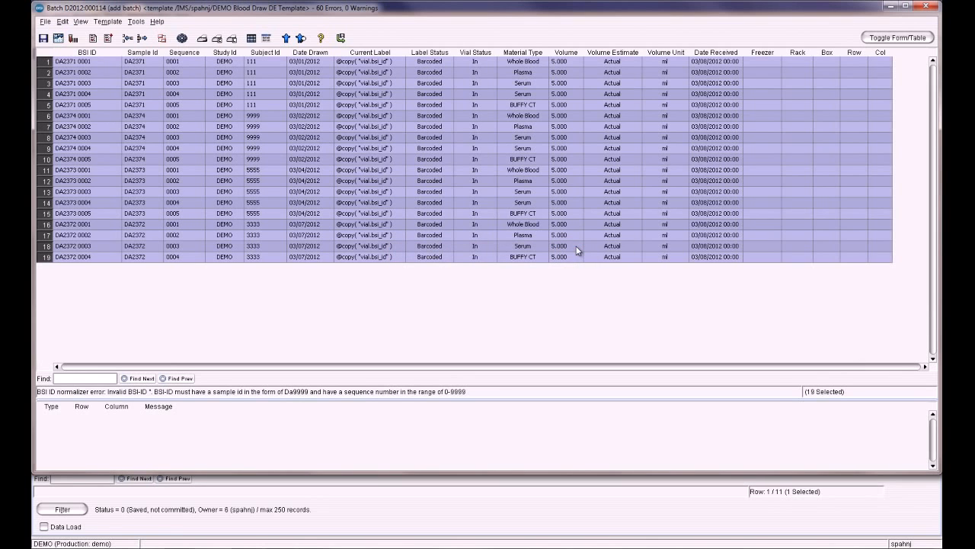
Open the location reservation wizard and search Freezer 001 in Building 5 for available containers.
left_click(161, 42)
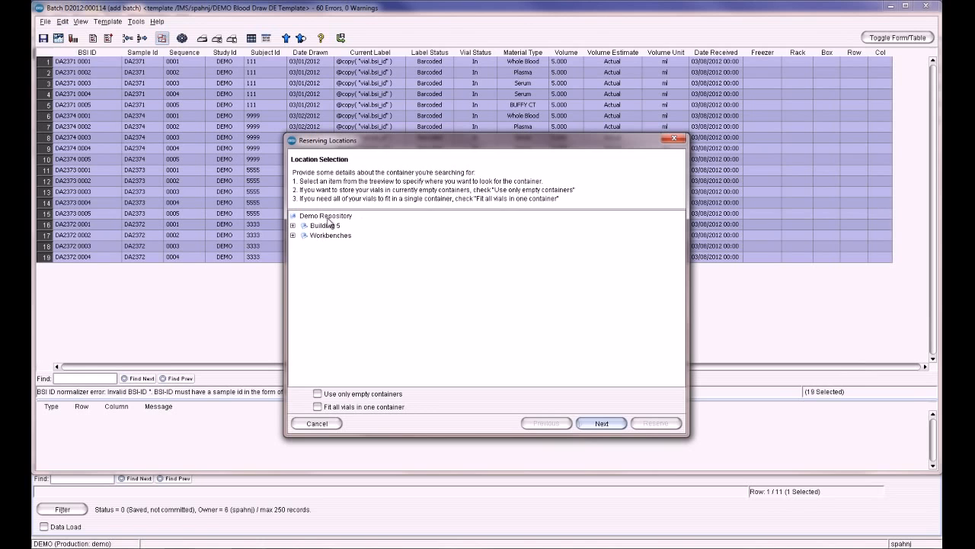
left_click(293, 225)
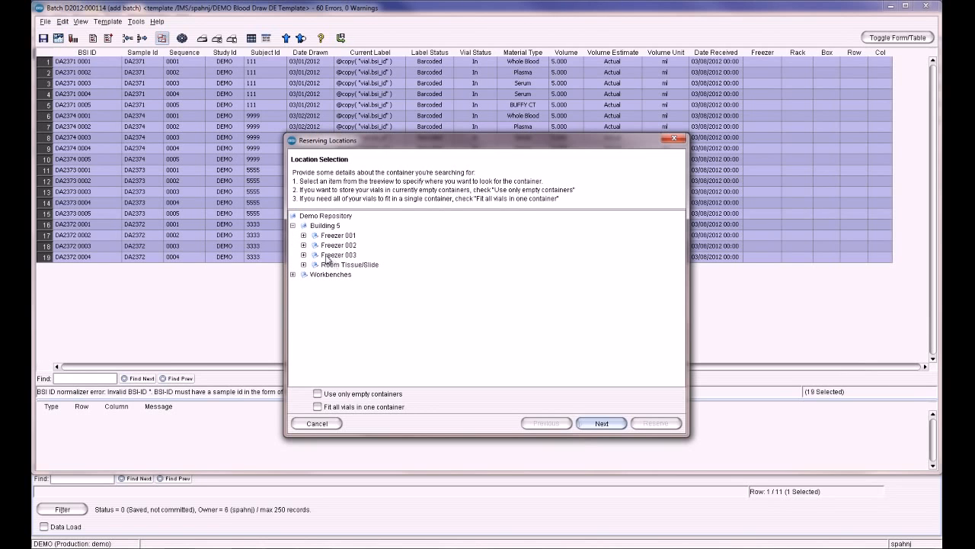
left_click(345, 237)
left_click(611, 424)
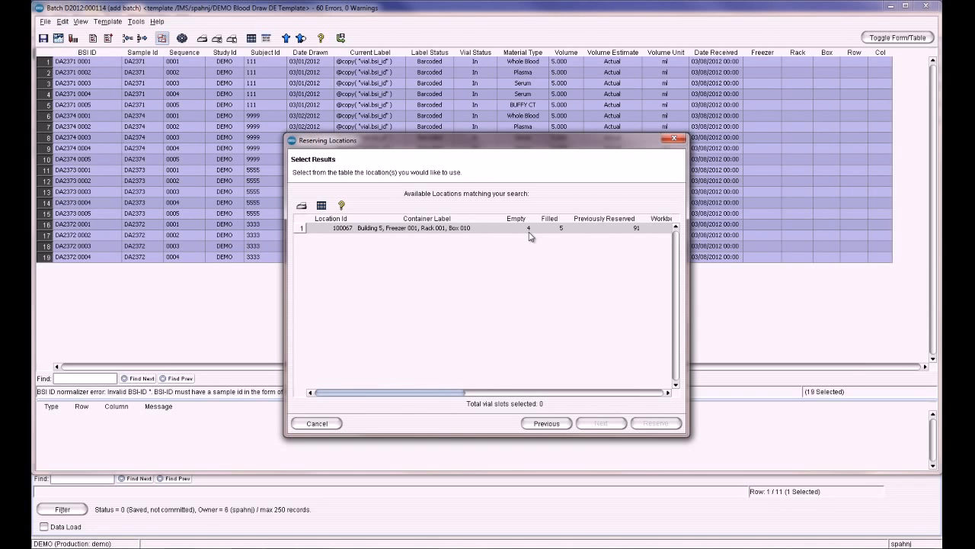
left_click(546, 423)
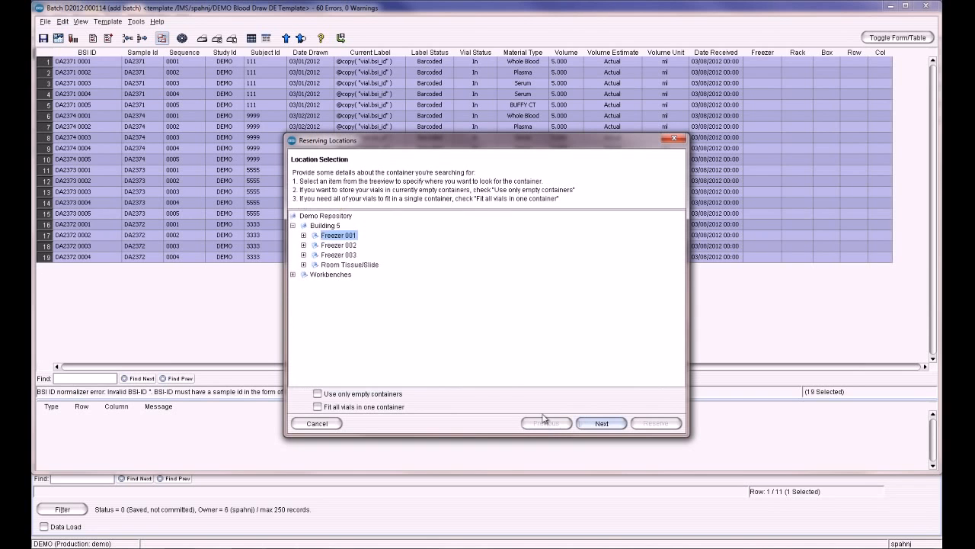
Reserve storage for all vials in Building 5, Freezer 002, Rack 001, Box 001.
left_click(343, 245)
left_click(610, 425)
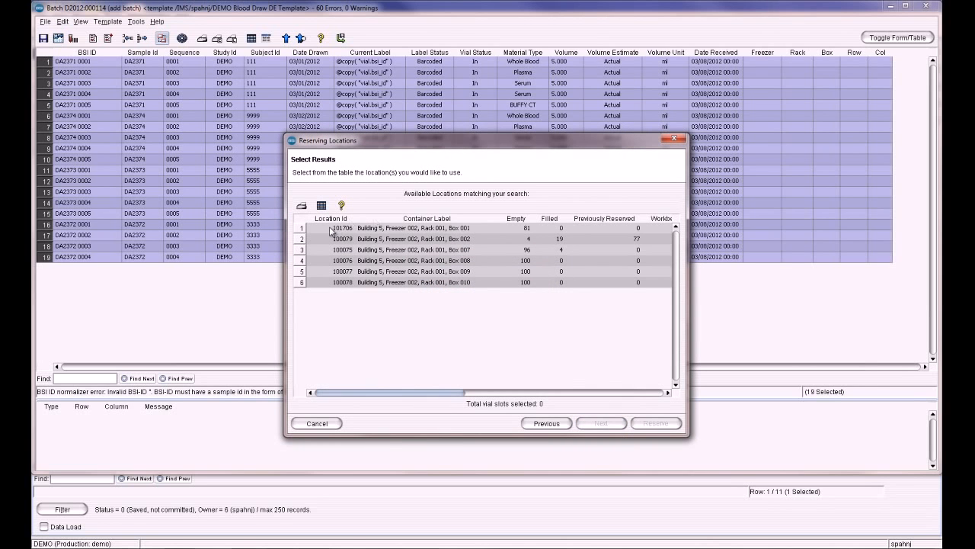
left_click(301, 230)
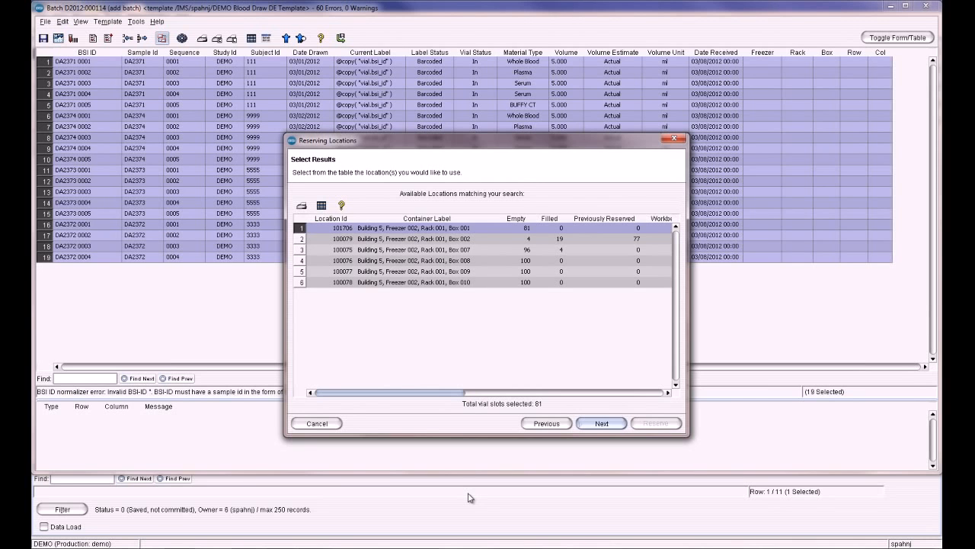
left_click(606, 424)
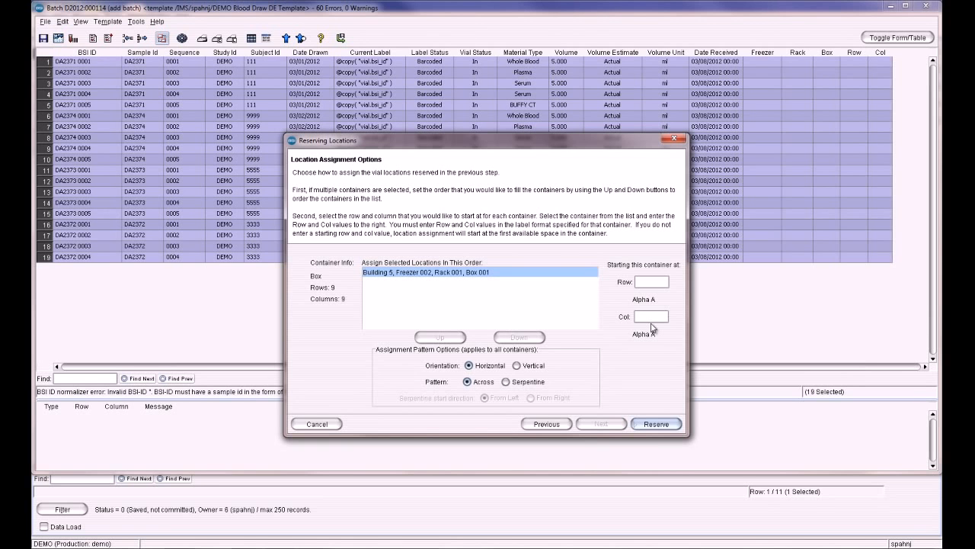
left_click(662, 425)
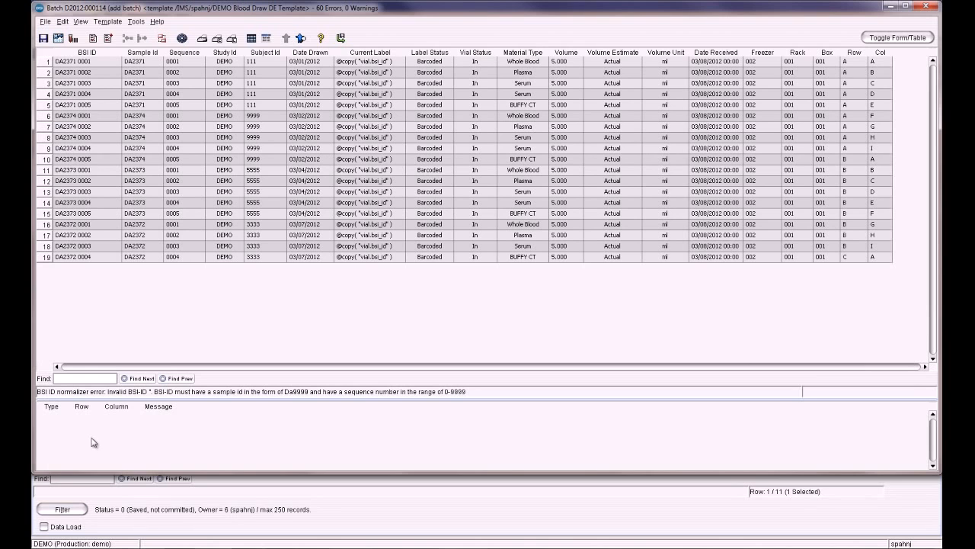
Save the batch and commit it to the database.
left_click(46, 41)
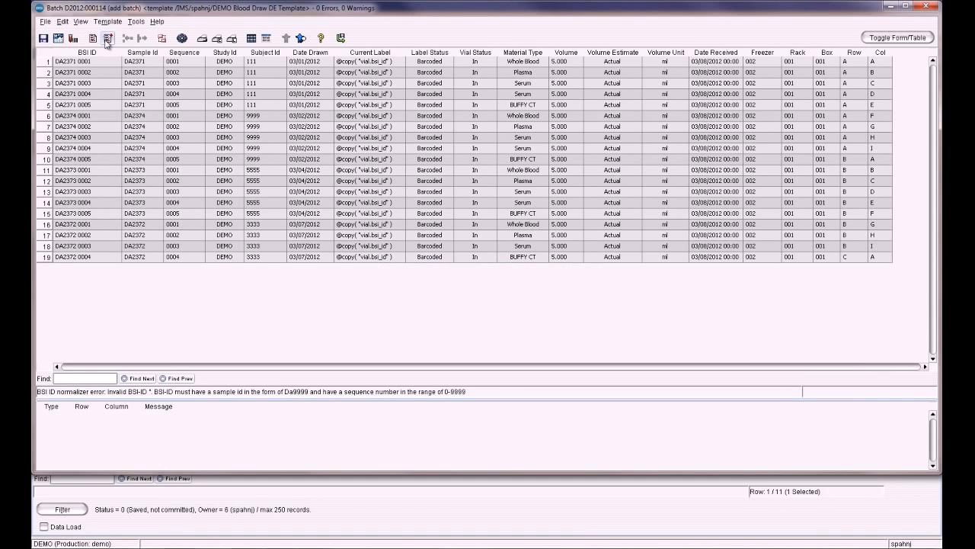
left_click(107, 39)
left_click(341, 38)
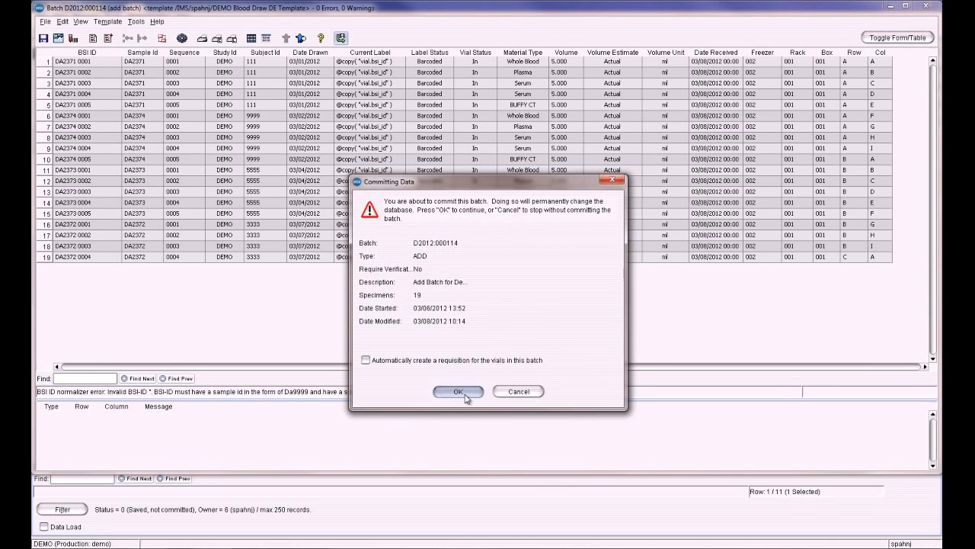
left_click(458, 390)
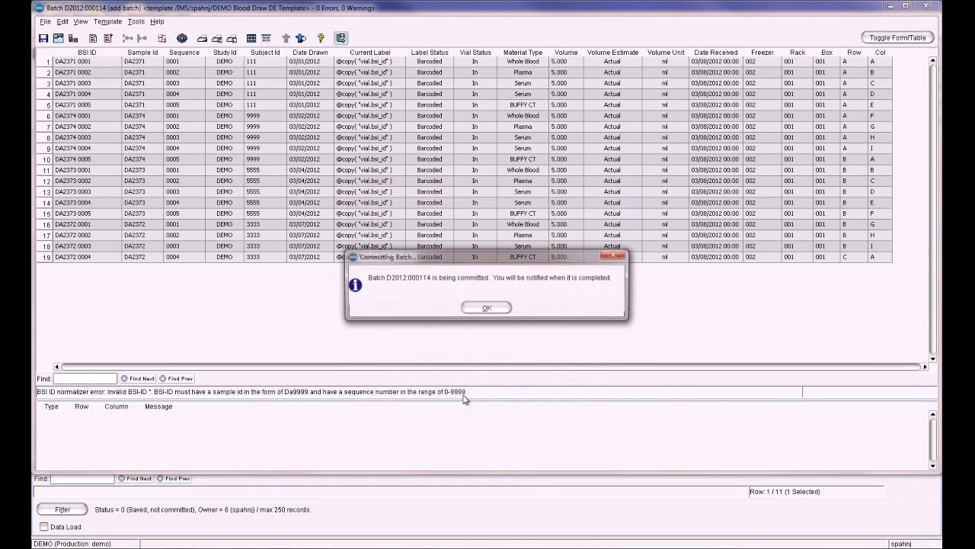
left_click(485, 308)
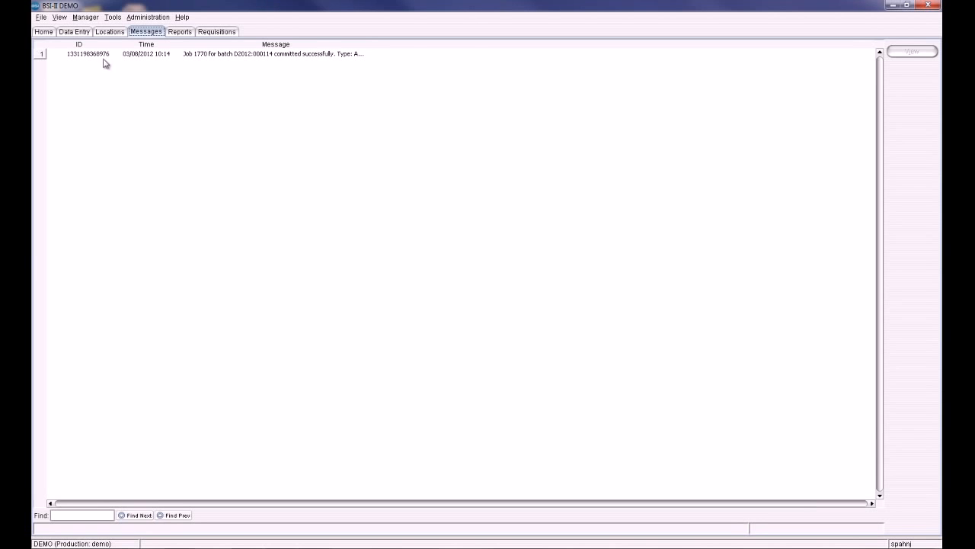
Open the box layout of Freezer 002, Rack 001, Box 001 in the storage locations tree.
left_click(100, 32)
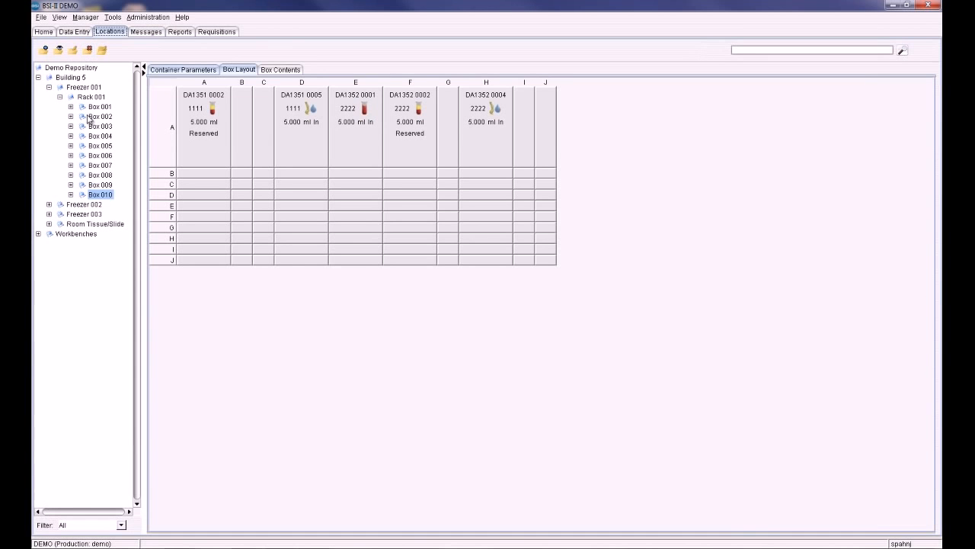
left_click(49, 205)
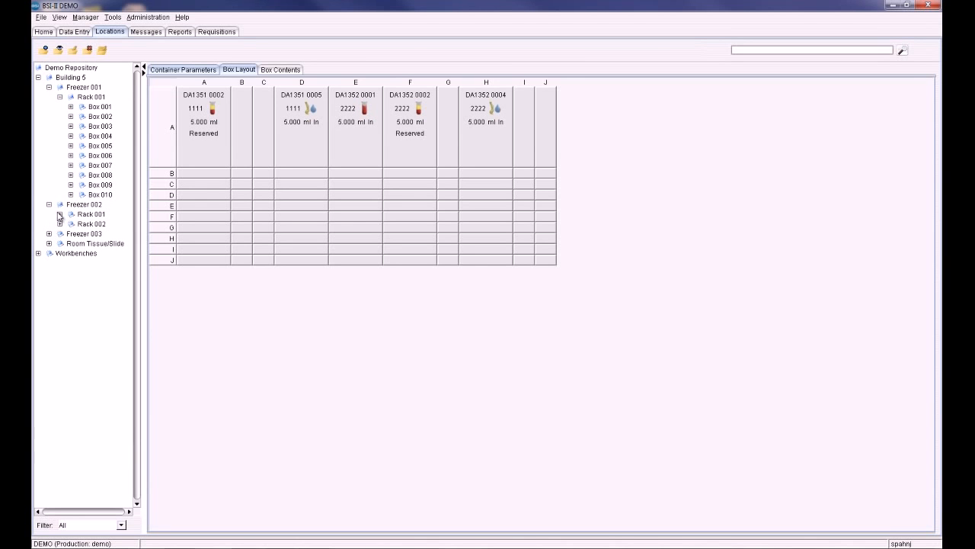
left_click(60, 214)
left_click(94, 225)
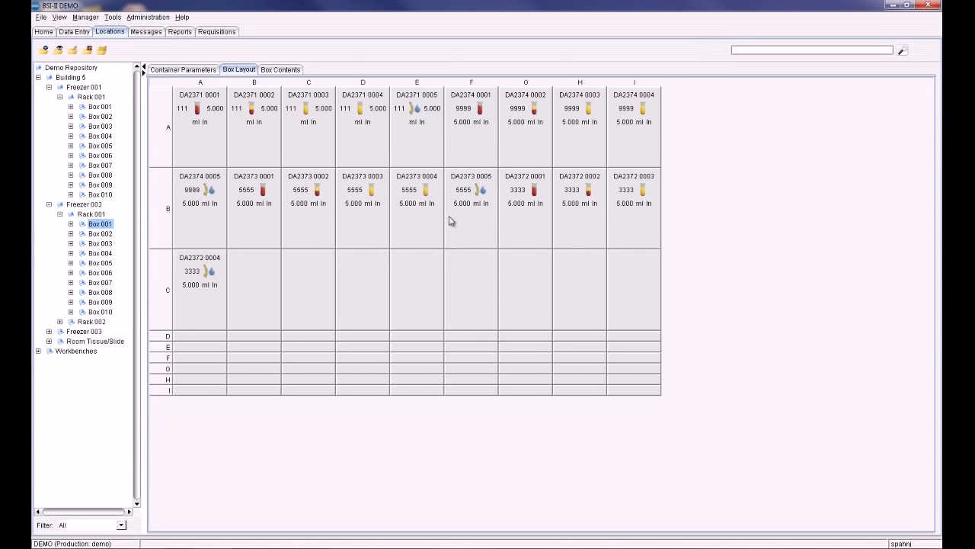
Open requisition R2012:000024 for editing and maximize its window.
left_click(230, 34)
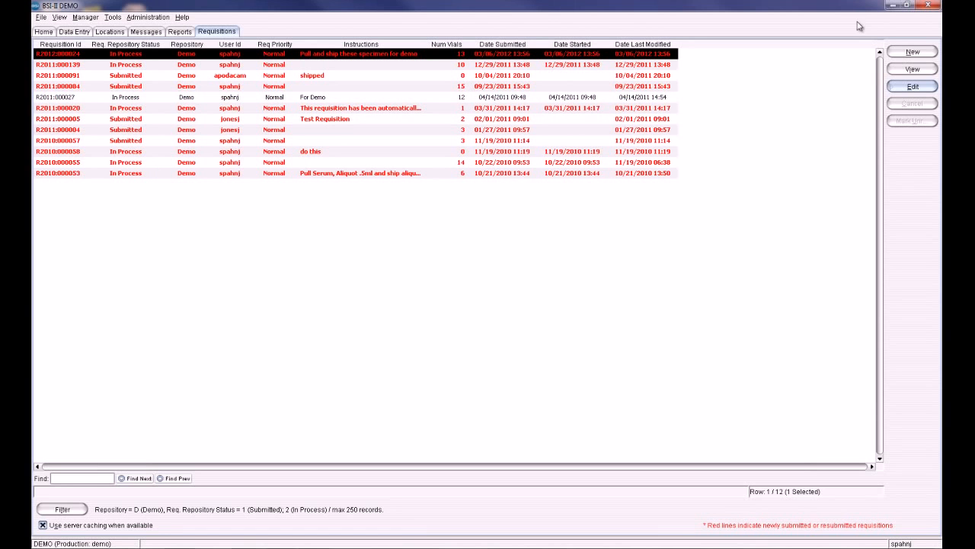
left_click(913, 87)
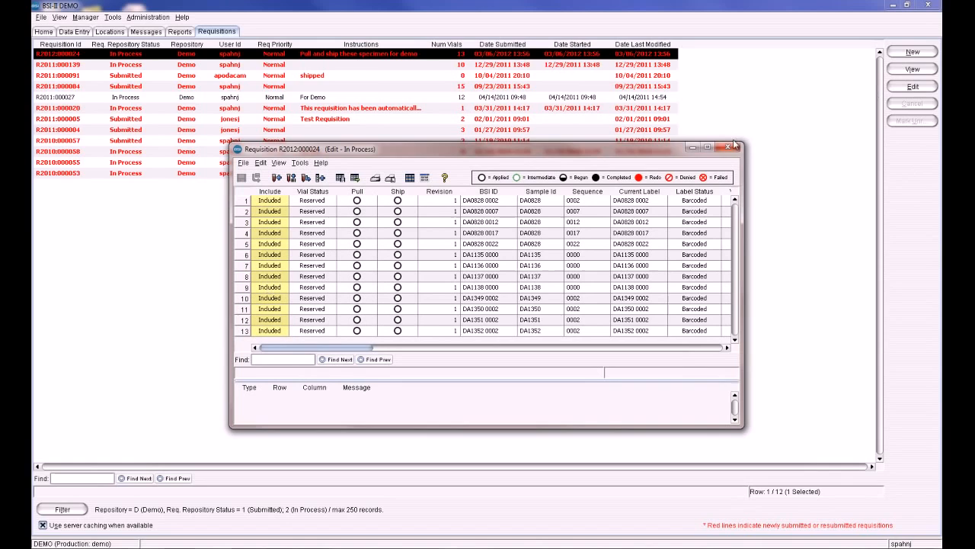
left_click(707, 146)
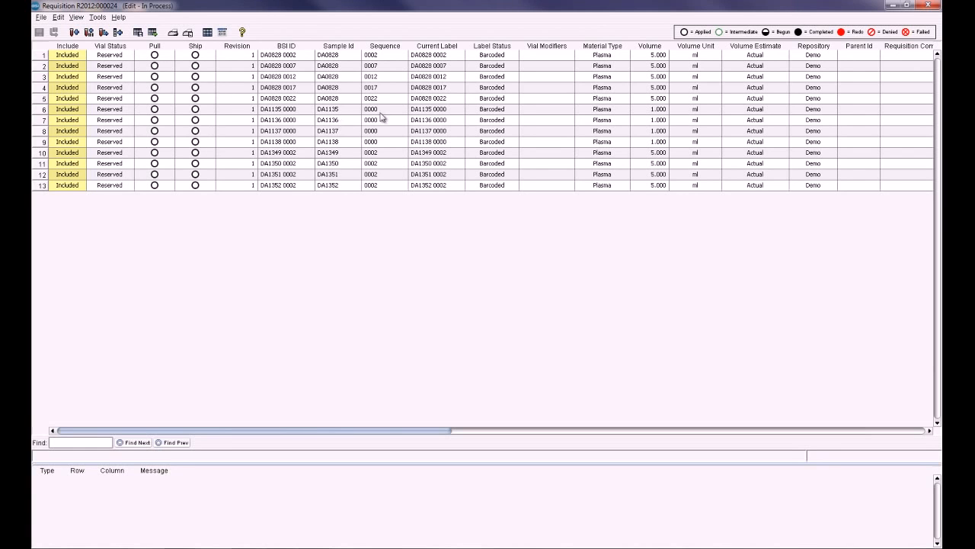
Select all requisition rows, generate the Print Pull Vial Report for relevant selected vials, review it and close it.
left_click_drag(345, 431, 252, 431)
left_click_drag(44, 55, 44, 186)
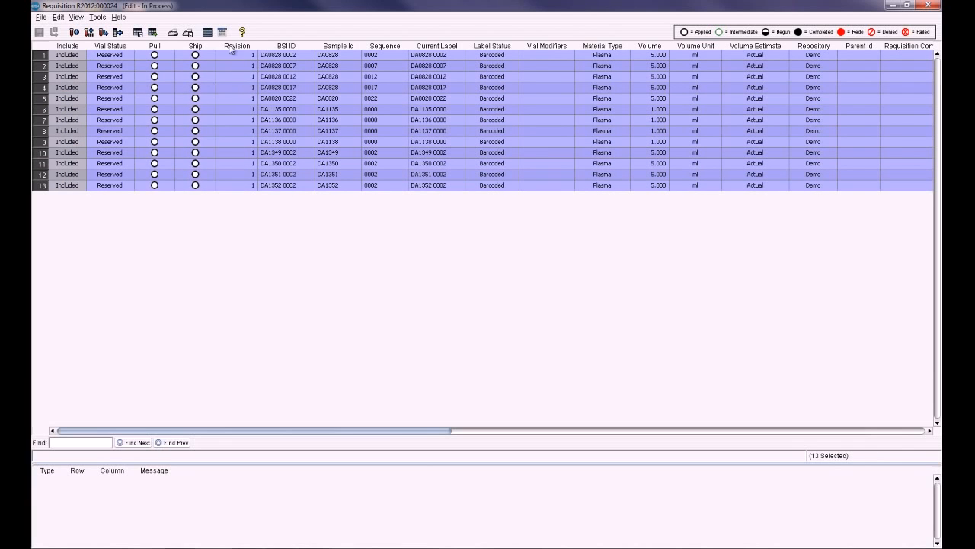
right_click(166, 51)
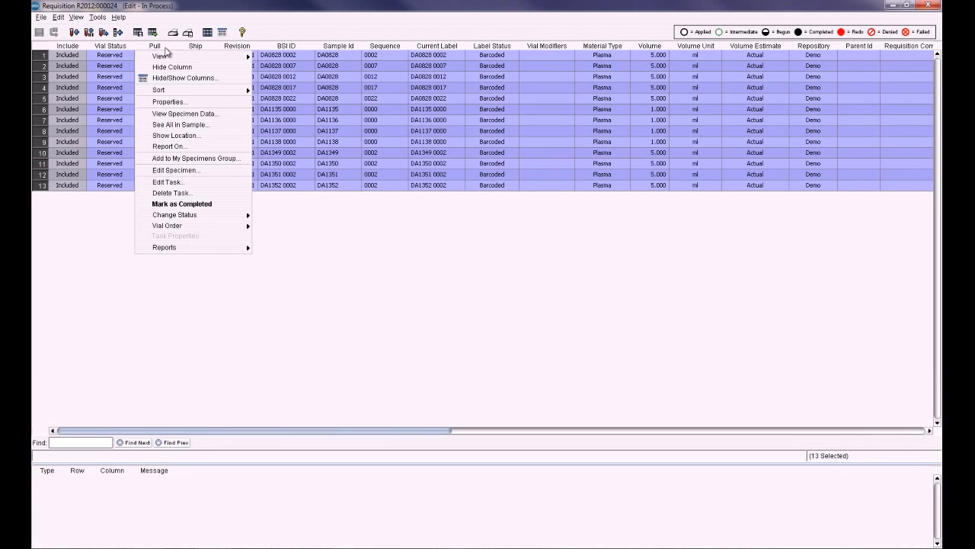
mouse_move(184, 249)
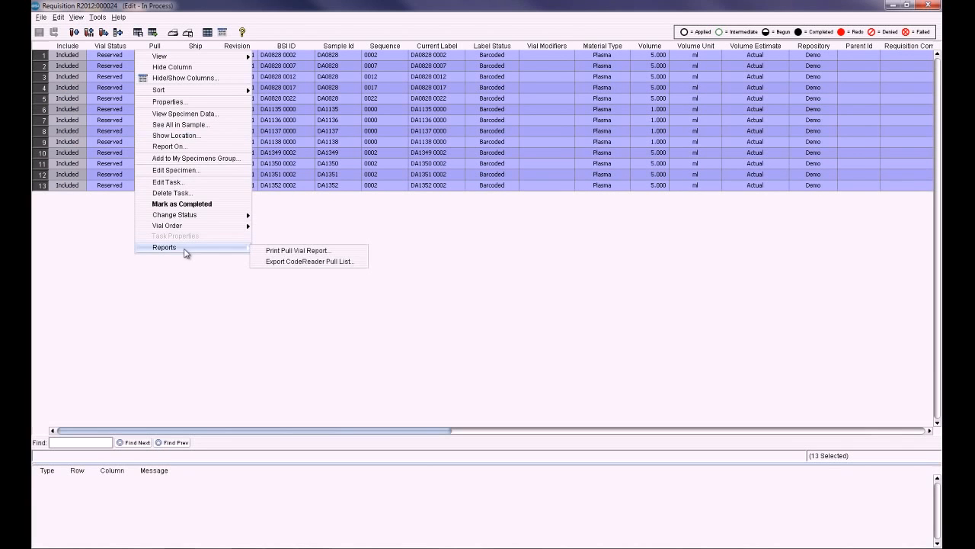
left_click(285, 249)
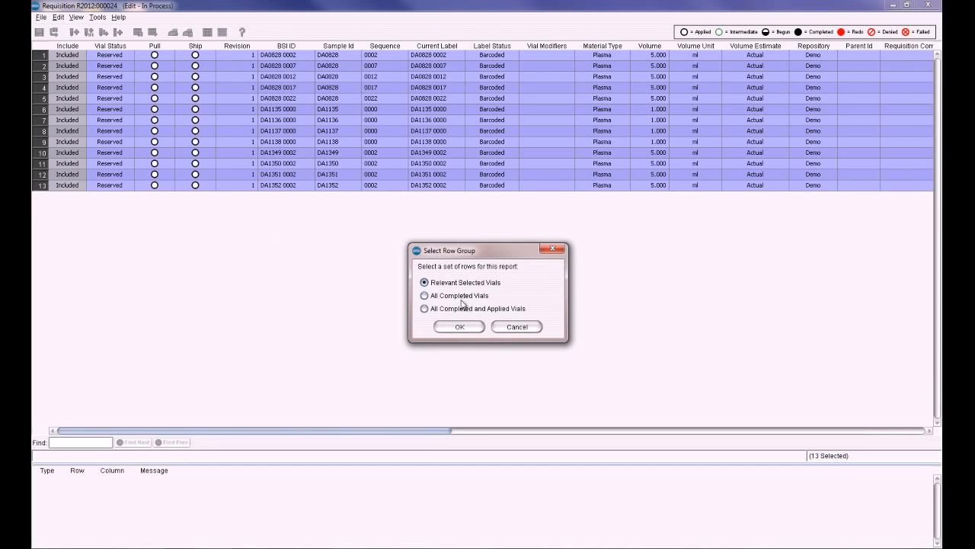
left_click(459, 326)
left_click(460, 326)
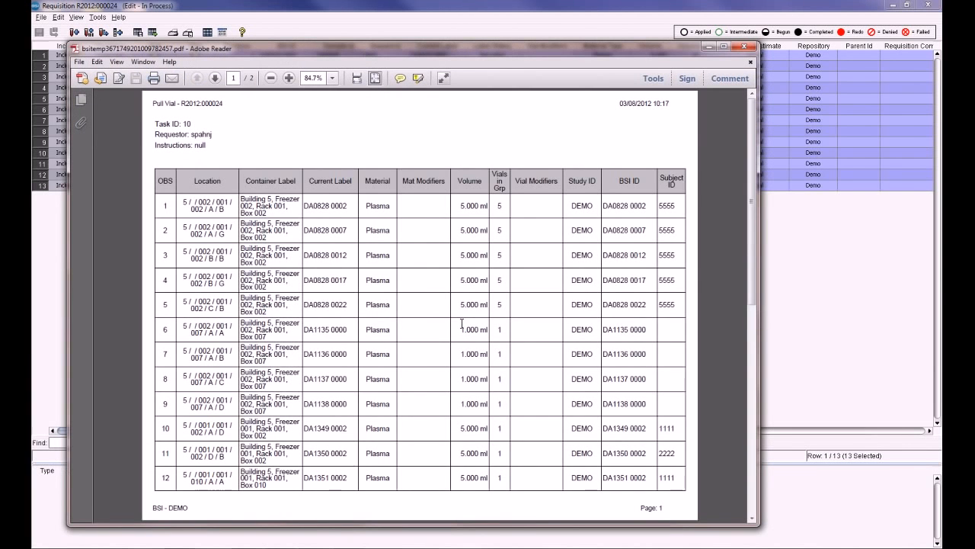
scroll(457, 330, "down", 3)
scroll(454, 331, "up", 3)
left_click(744, 47)
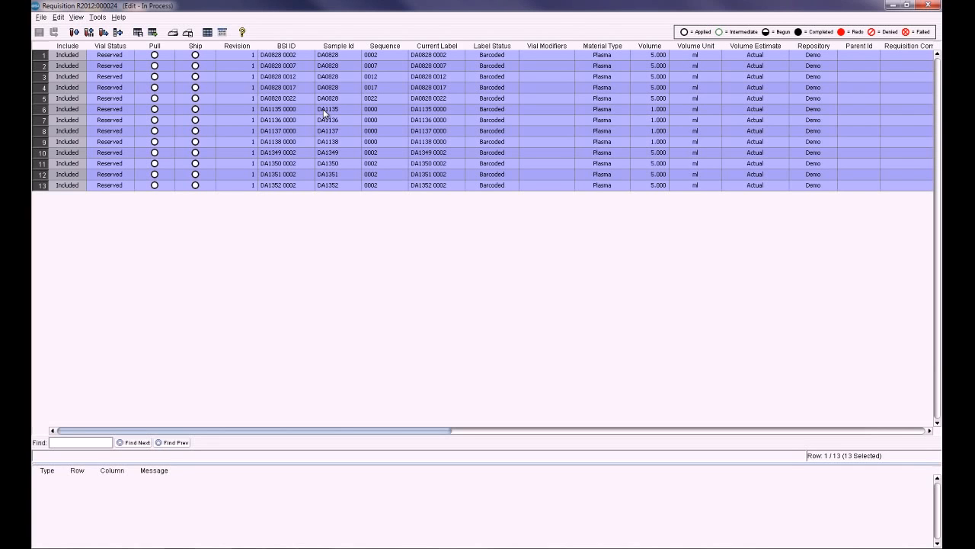
Open the scan-to-complete dialog for the selected vials and start the Scan Vials wizard with one Current Label barcode.
right_click(149, 51)
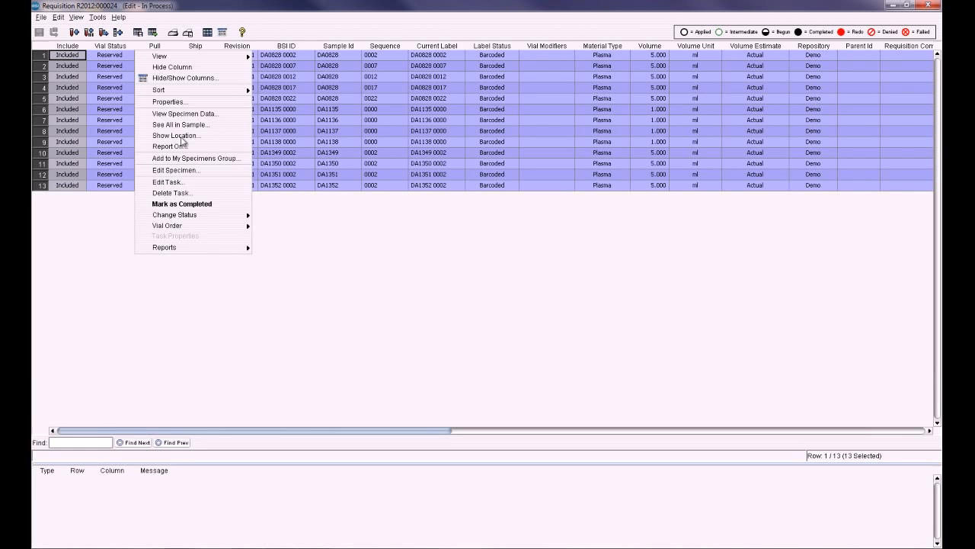
mouse_move(220, 215)
left_click(308, 251)
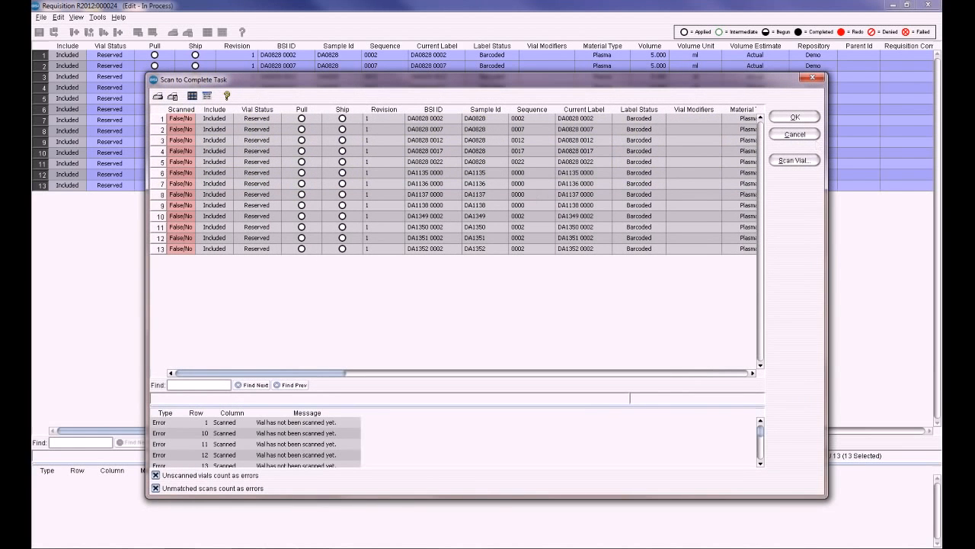
left_click(794, 118)
key("Return")
left_click(804, 163)
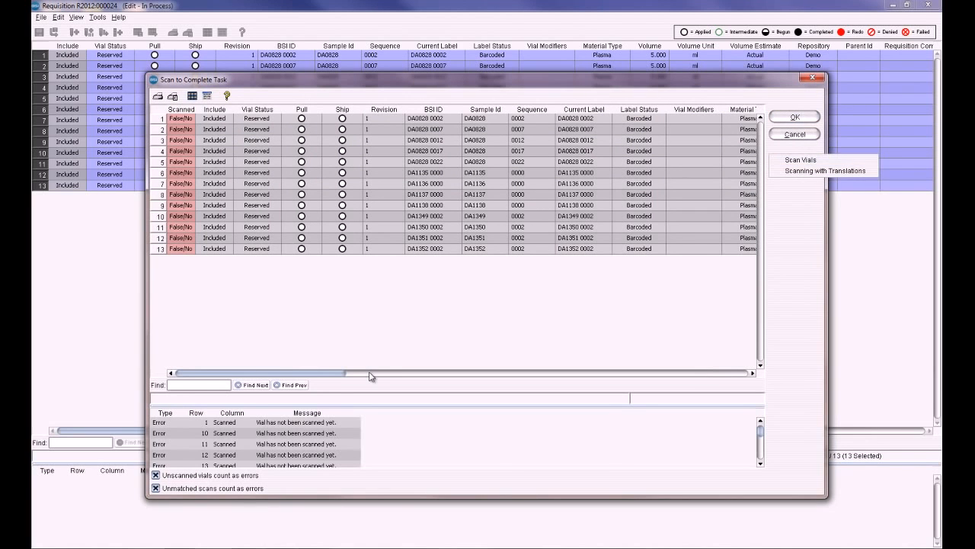
left_click(835, 156)
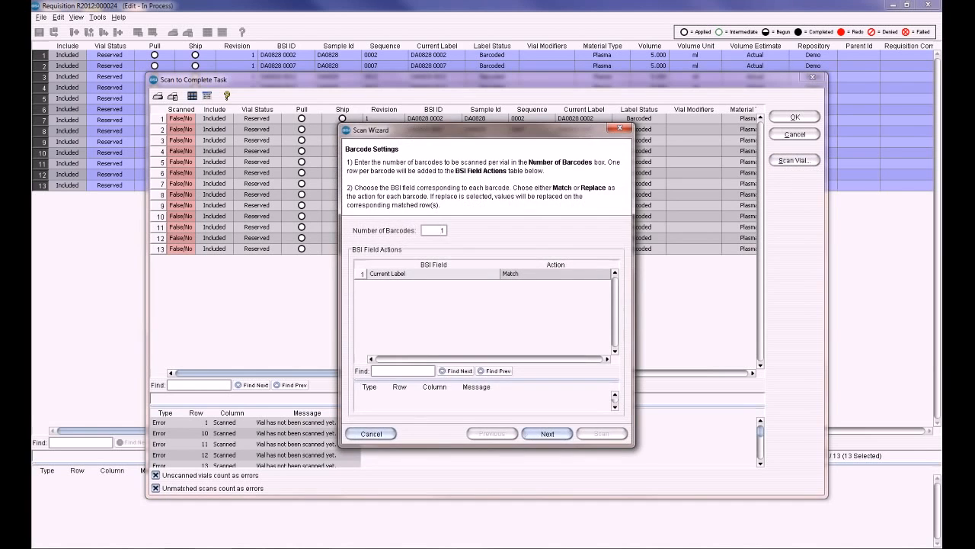
left_click(549, 433)
left_click(600, 434)
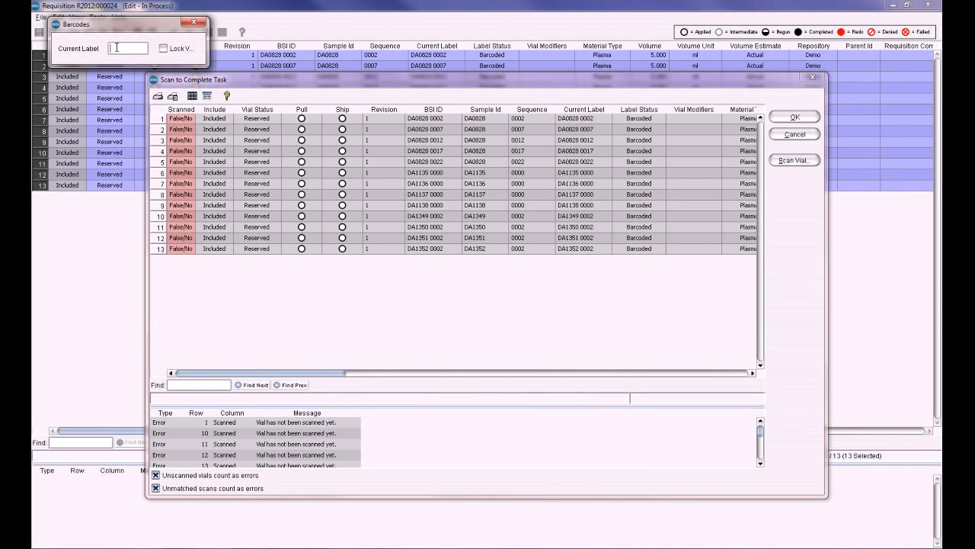
Scan the vial with current label Da0828 0002.
type("Da0828 0002")
key("Return")
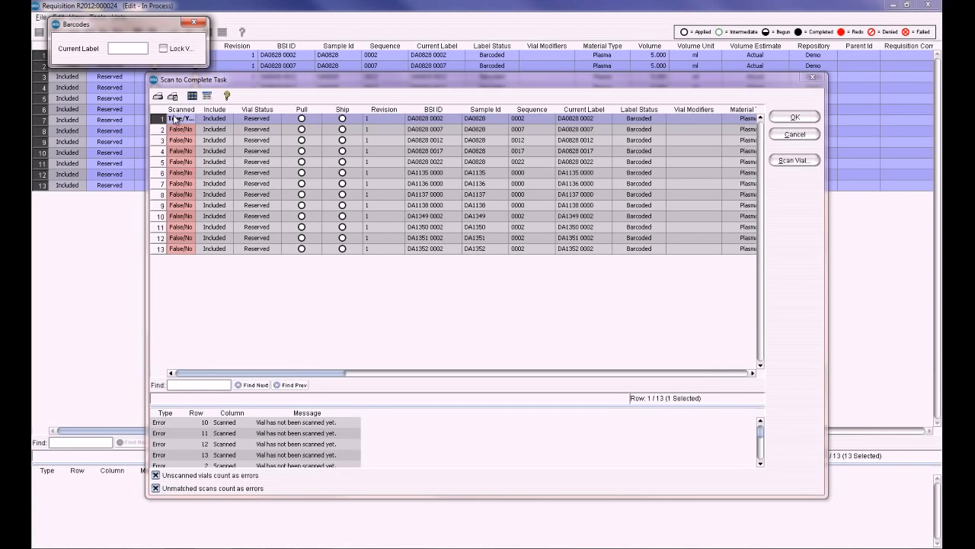
Scan an unmatched barcode value fhgsdfgh in the Current Label field.
left_click(117, 49)
type("fhgsdfgh")
key("Return")
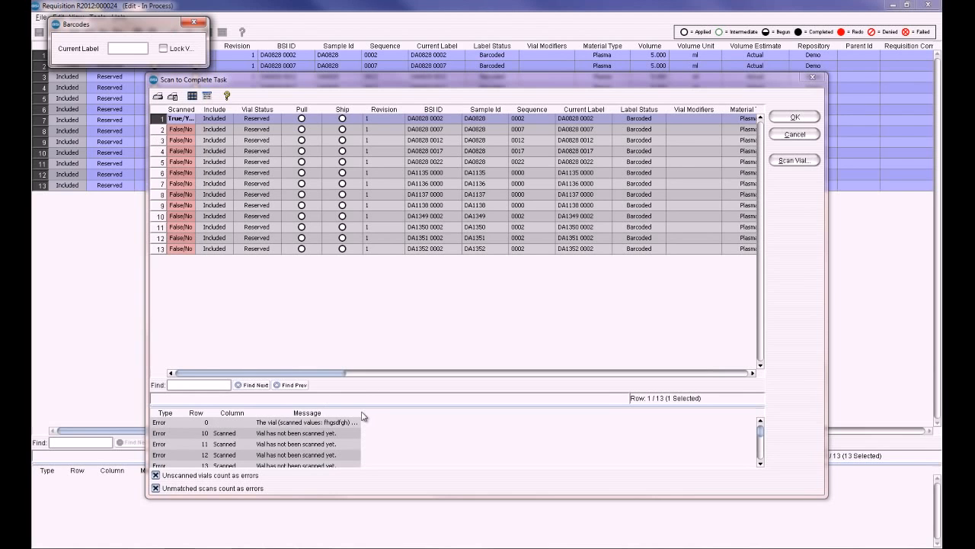
Close the barcode scanner and accept the scan results to complete the scanned vial's pull.
left_click_drag(361, 413, 473, 412)
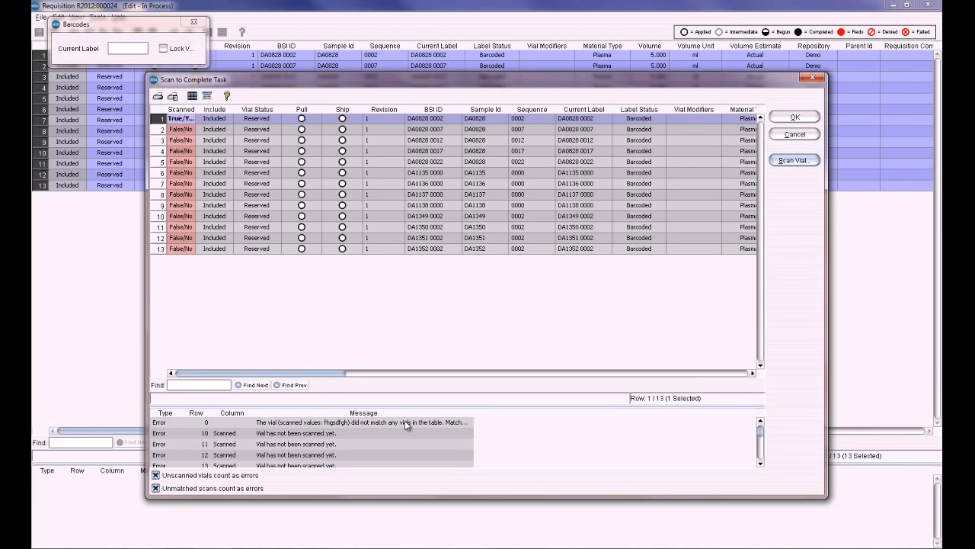
left_click(194, 21)
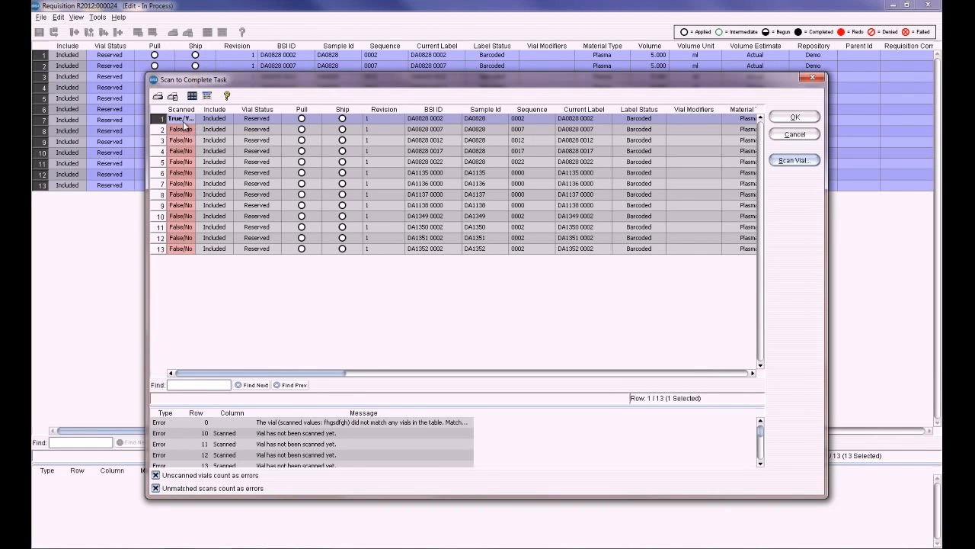
left_click(795, 117)
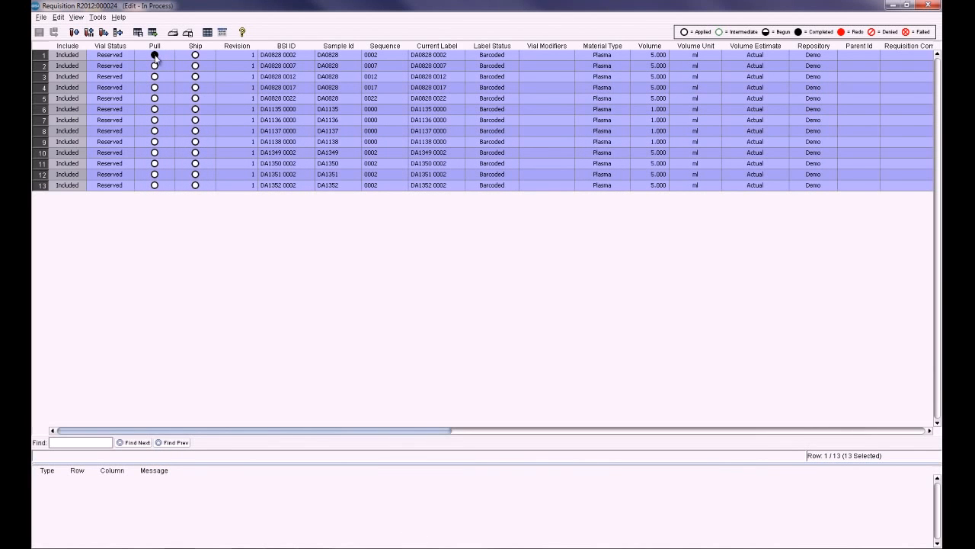
Select the remaining vial rows and mark their Pull tasks as completed.
left_click(167, 77)
left_click_drag(166, 67, 174, 175)
left_click(160, 75)
left_click_drag(163, 67, 172, 192)
right_click(156, 52)
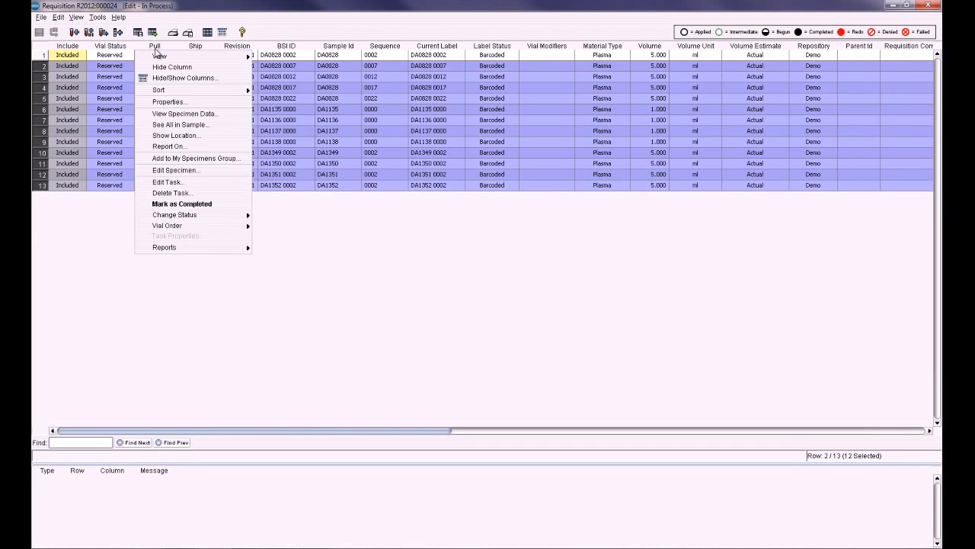
left_click(174, 204)
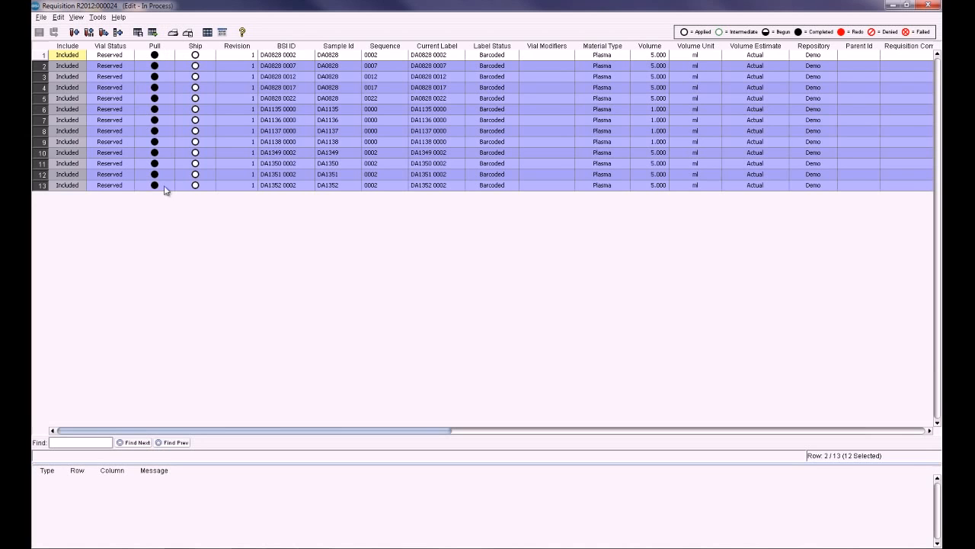
Edit the Ship task, setting the courier to Other and entering a tracking number.
left_click(213, 53, "ctrl")
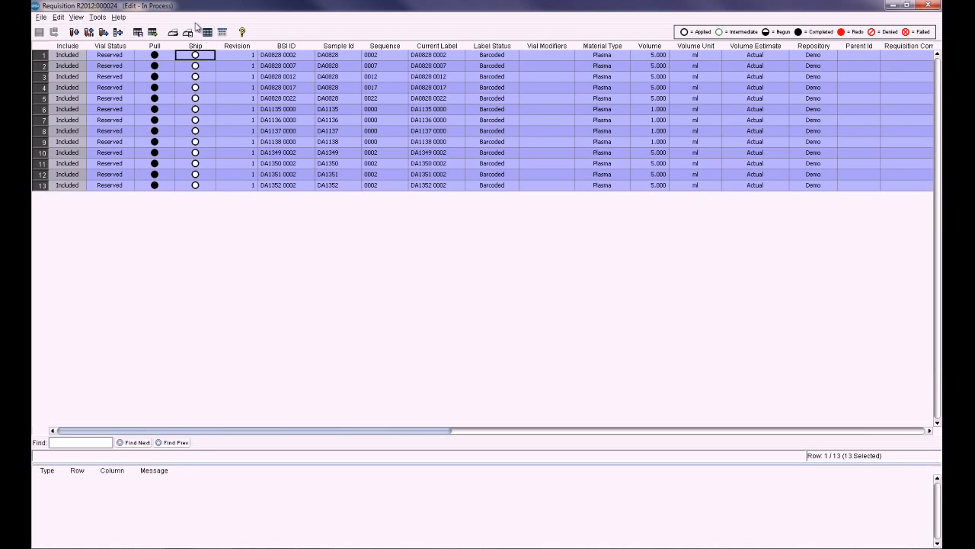
right_click(195, 50)
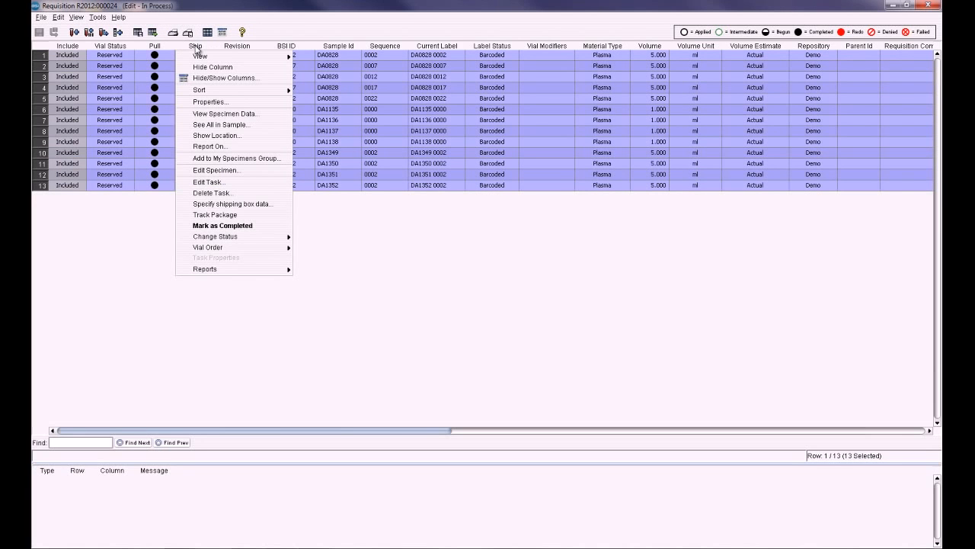
left_click(217, 180)
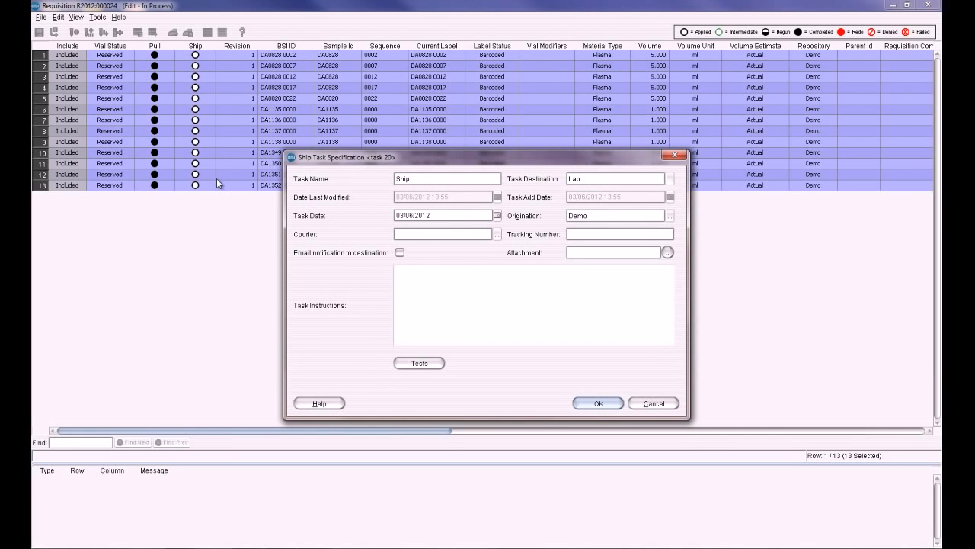
left_click(670, 178)
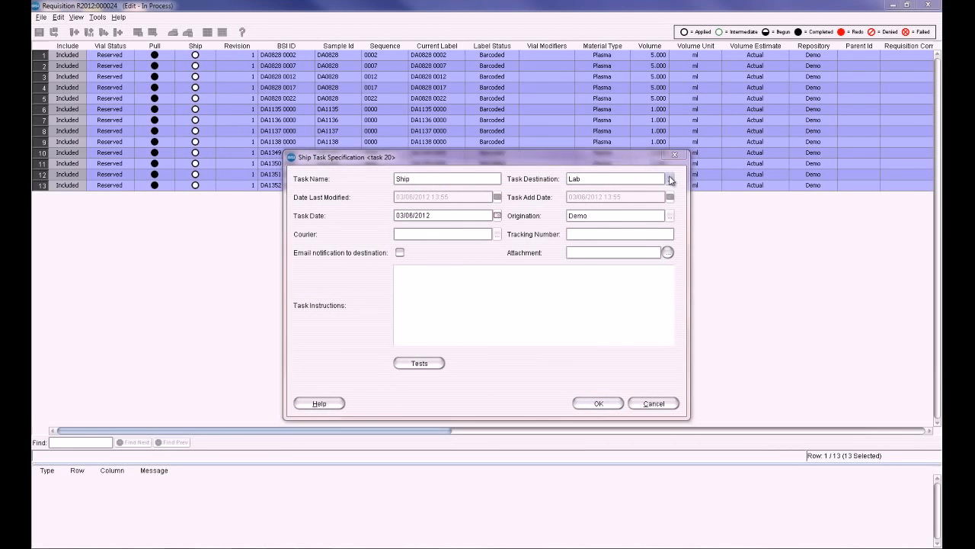
left_click_drag(489, 373, 565, 373)
left_click(573, 182)
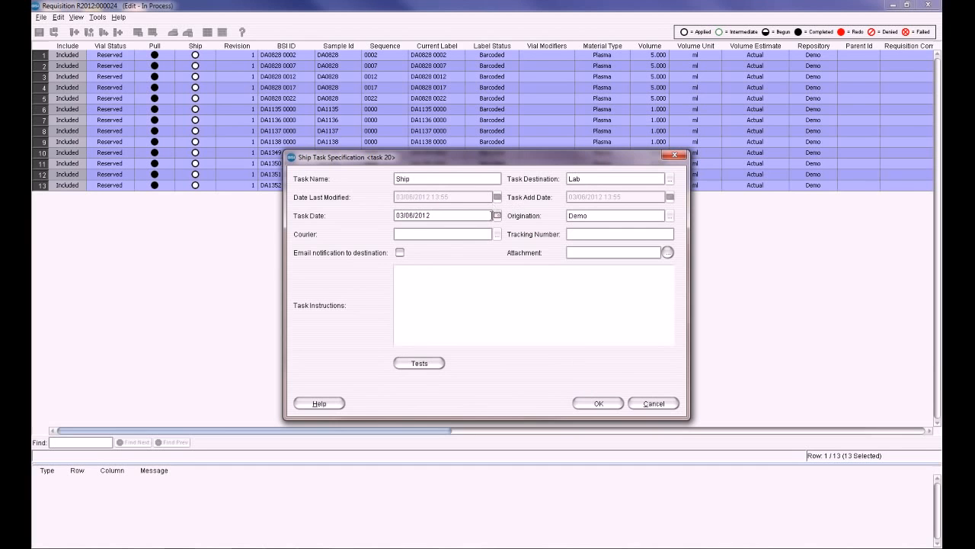
left_click(496, 233)
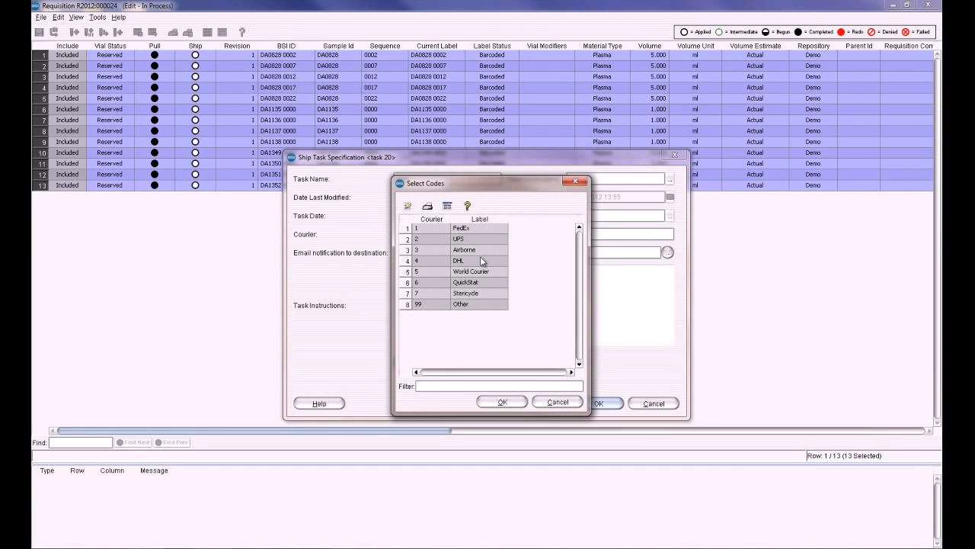
double_click(471, 304)
left_click(596, 234)
type("335235235245")
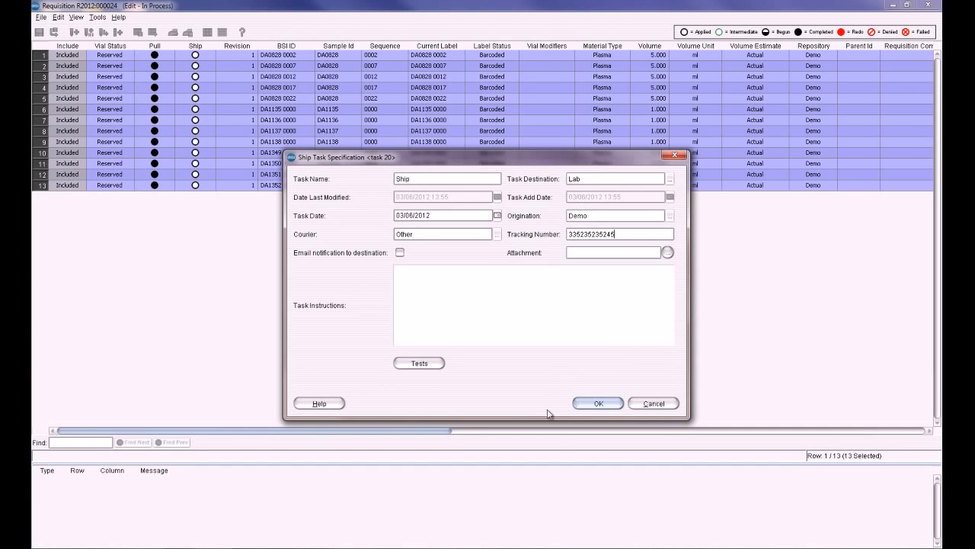
left_click(601, 404)
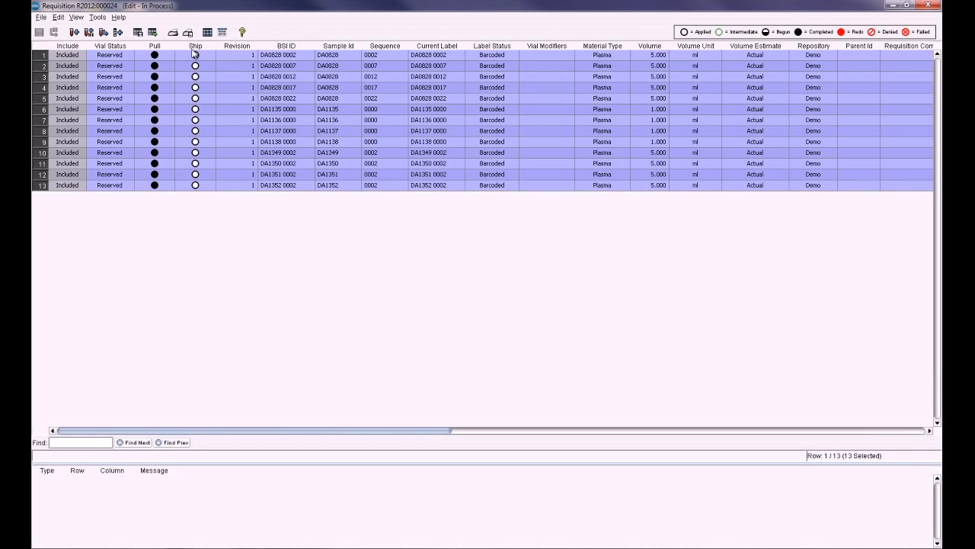
Specify the shipping box data for the vials, accepting the 9X9 Box layout in box Ship123.
right_click(192, 52)
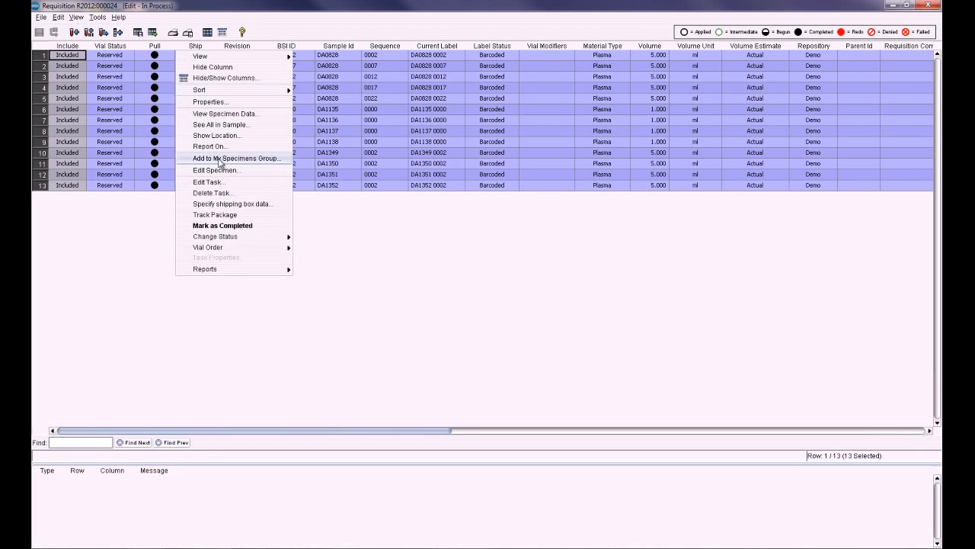
left_click(237, 204)
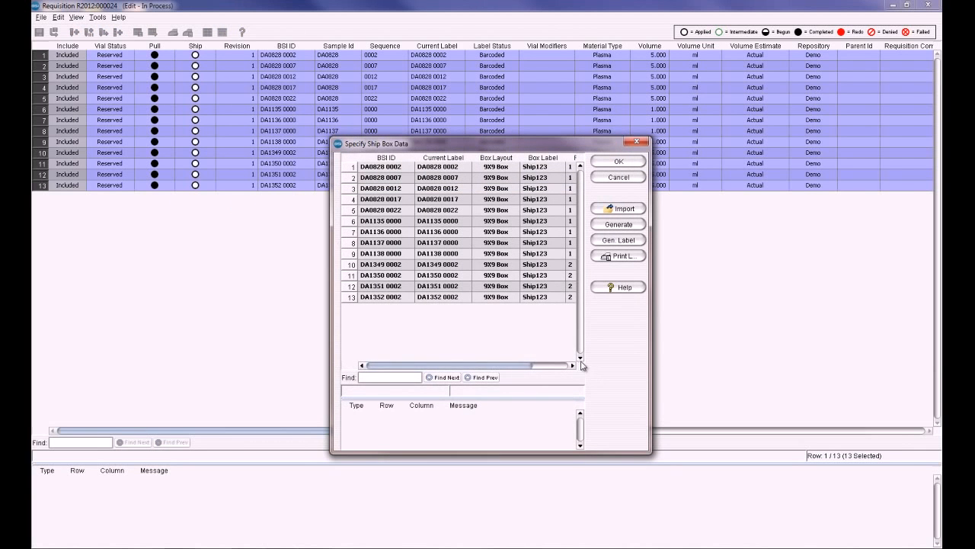
left_click_drag(492, 366, 527, 365)
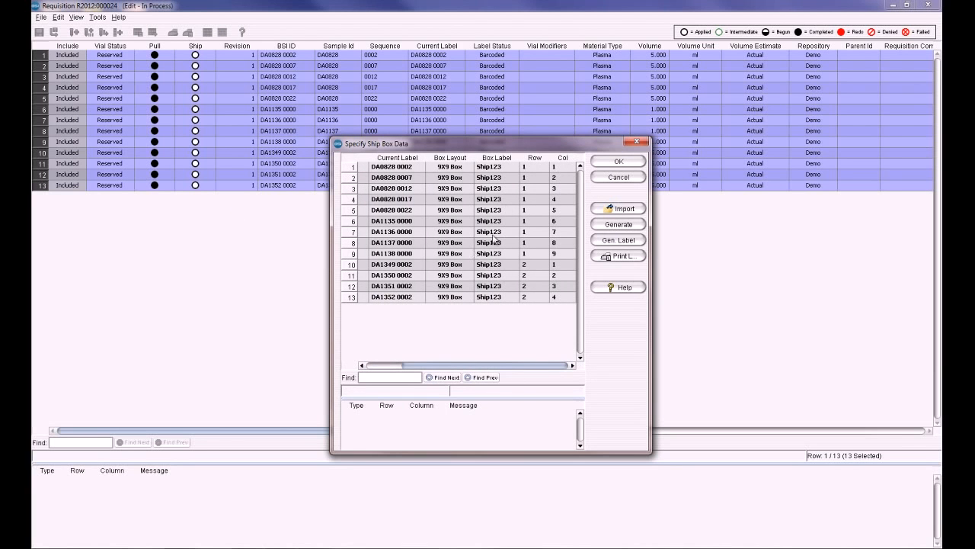
left_click(637, 142)
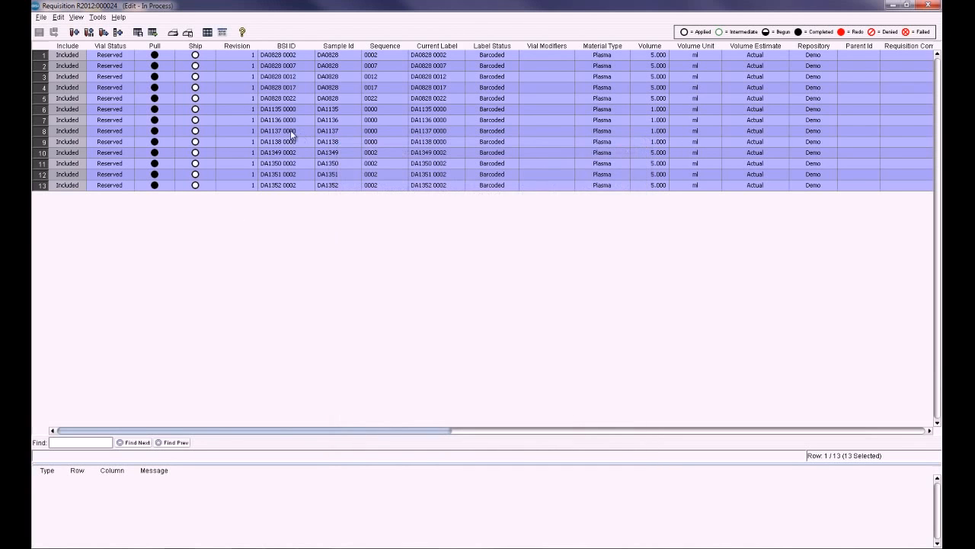
Generate the Shipping Document Report for all completed and applied vials as a PDF, review it and close it.
right_click(192, 51)
mouse_move(237, 269)
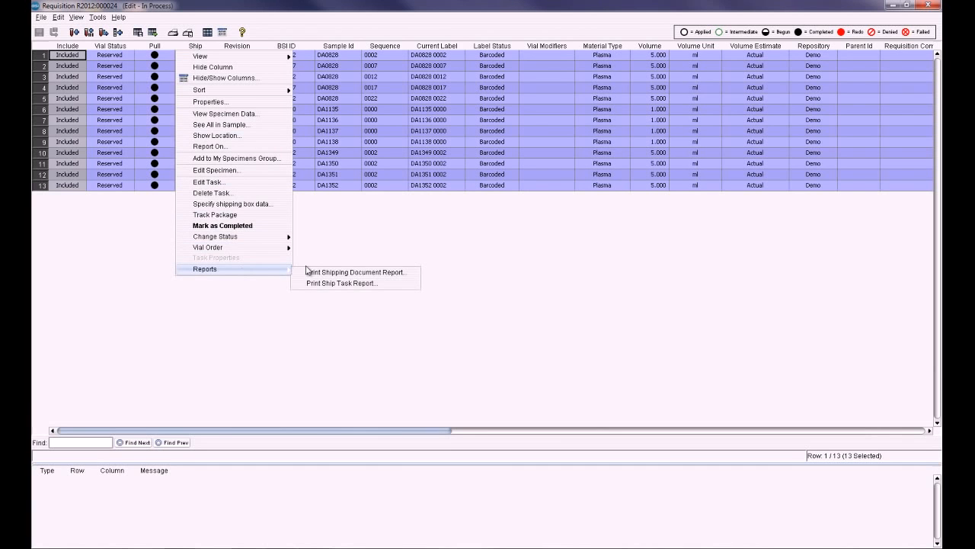
left_click(329, 273)
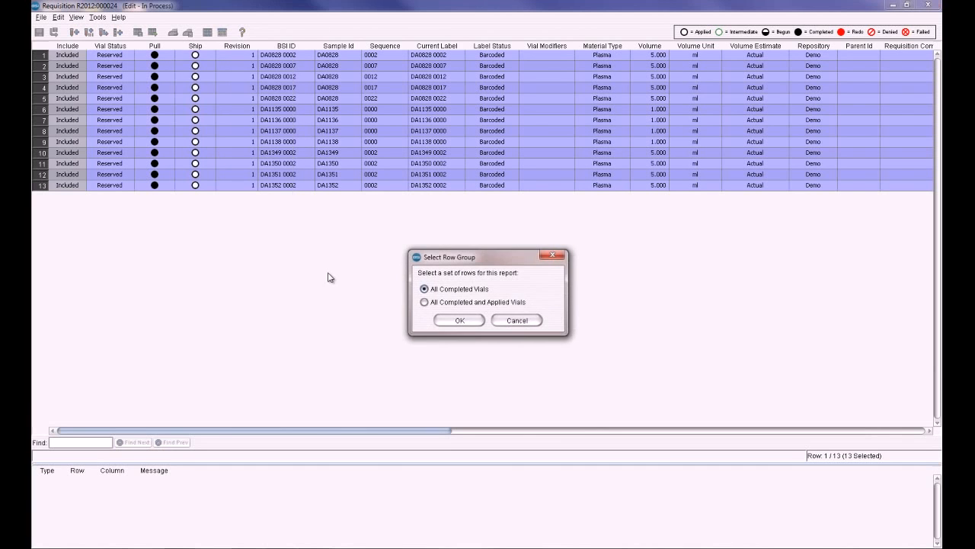
left_click(448, 302)
left_click(442, 319)
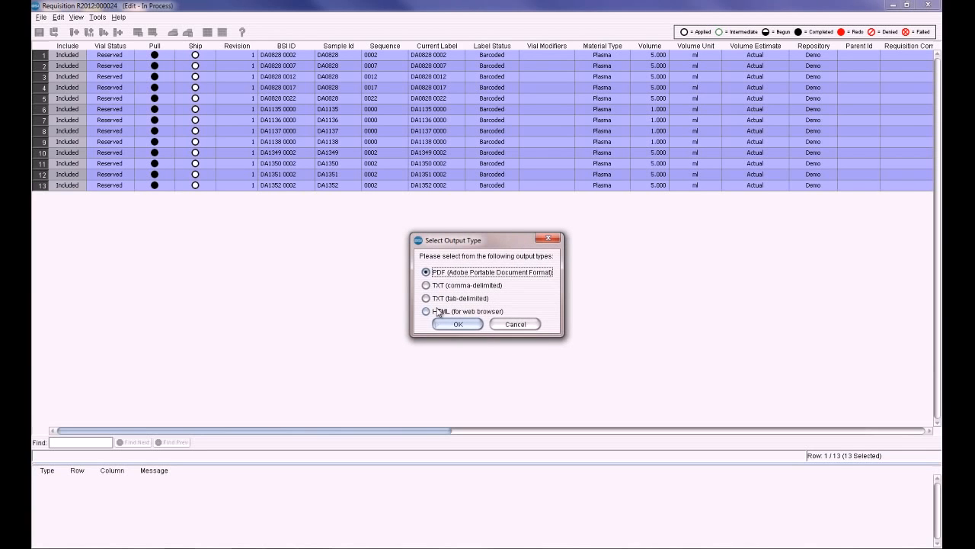
left_click(440, 326)
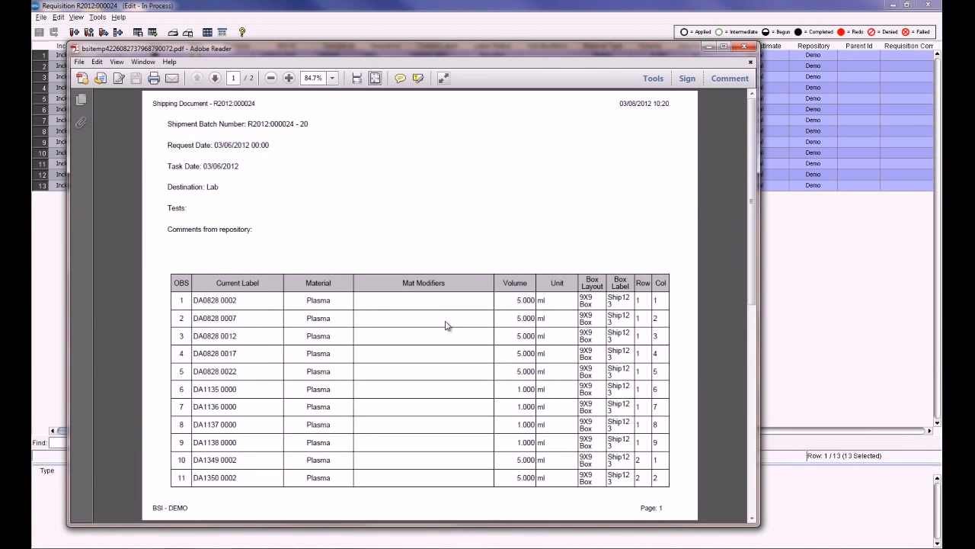
scroll(446, 326, "down", 1)
scroll(446, 325, "up", 1)
scroll(588, 432, "down", 1)
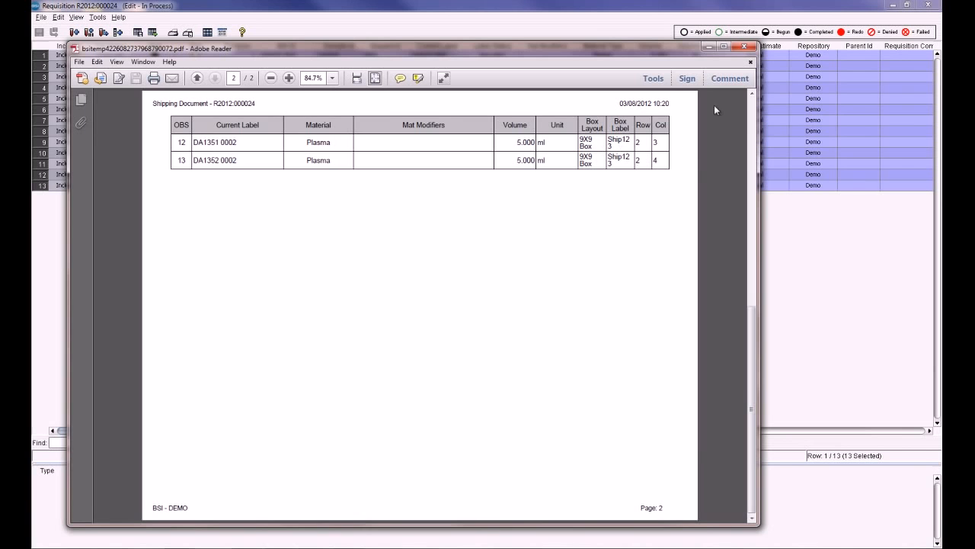
left_click(748, 47)
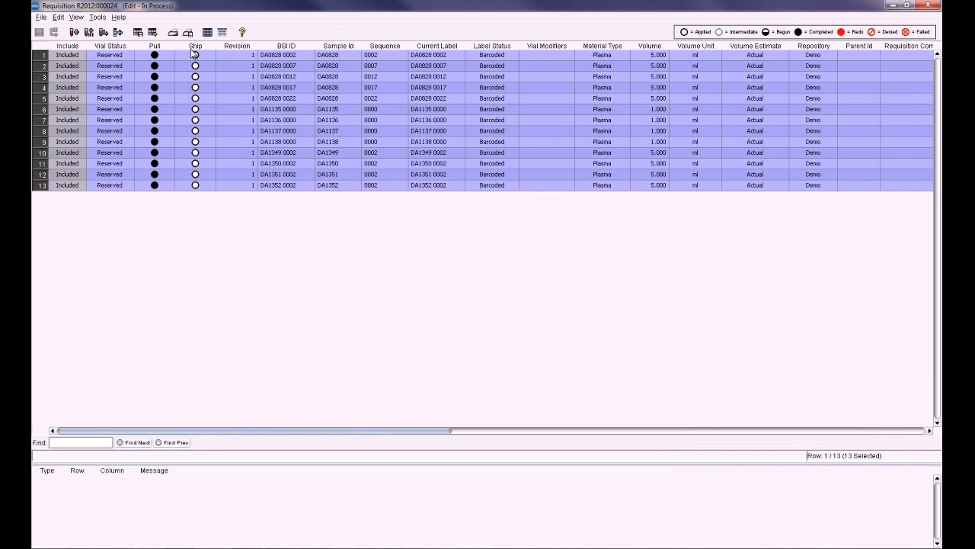
Mark the Ship task as completed for all vials, confirming the database change.
right_click(195, 48)
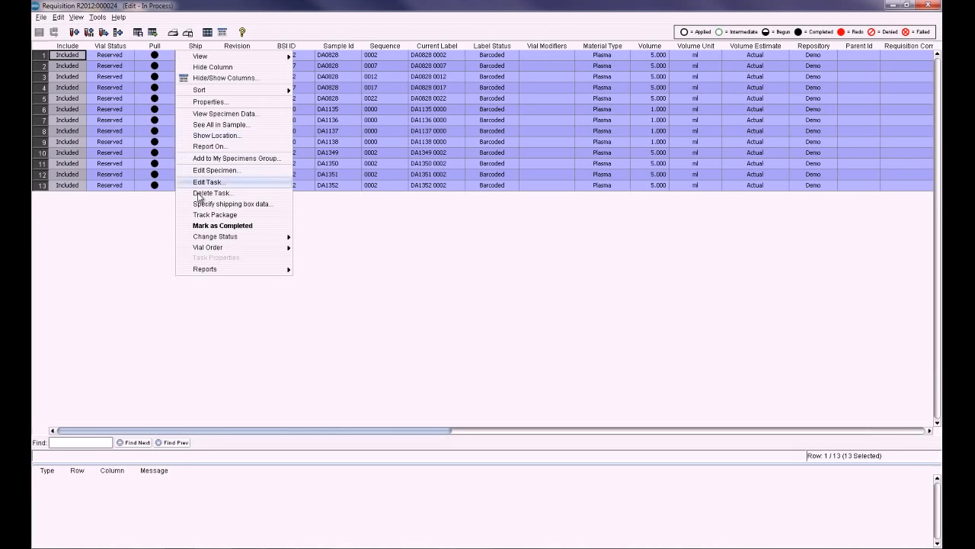
left_click(209, 227)
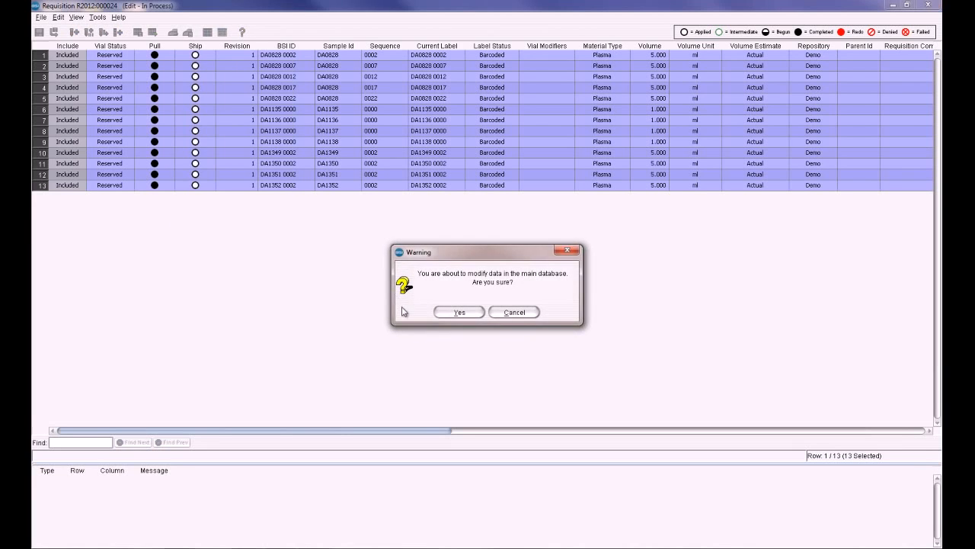
left_click(456, 313)
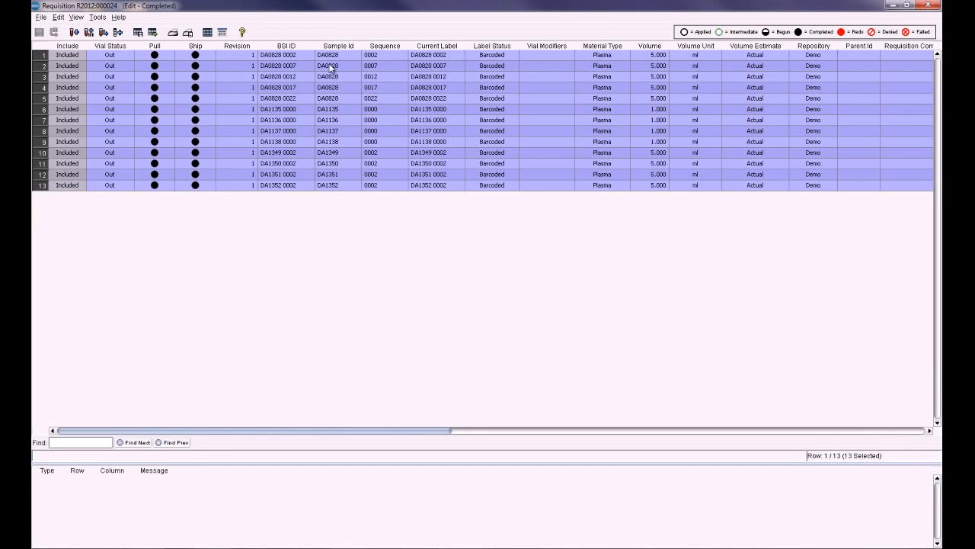
Browse the list of task types that can be added to the requisition.
left_click(119, 35)
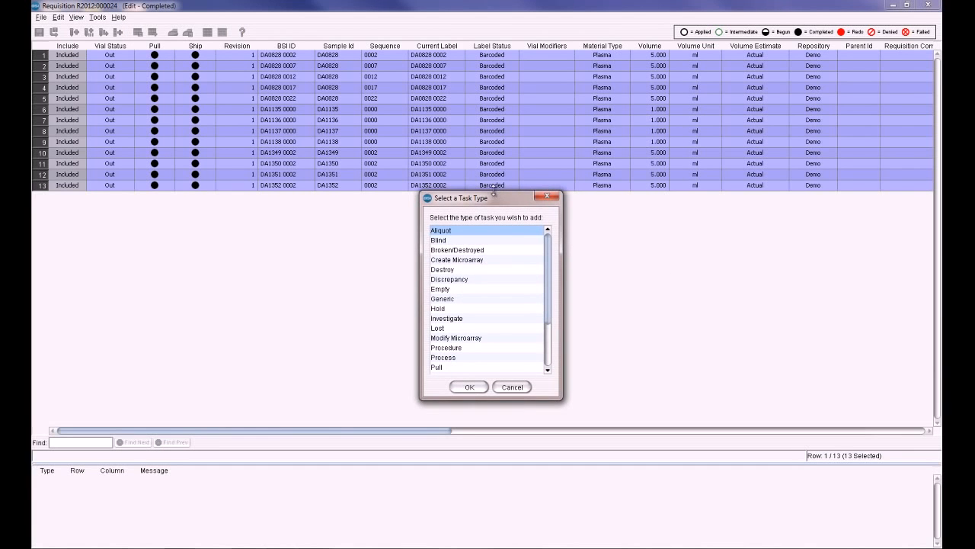
left_click_drag(493, 192, 480, 102)
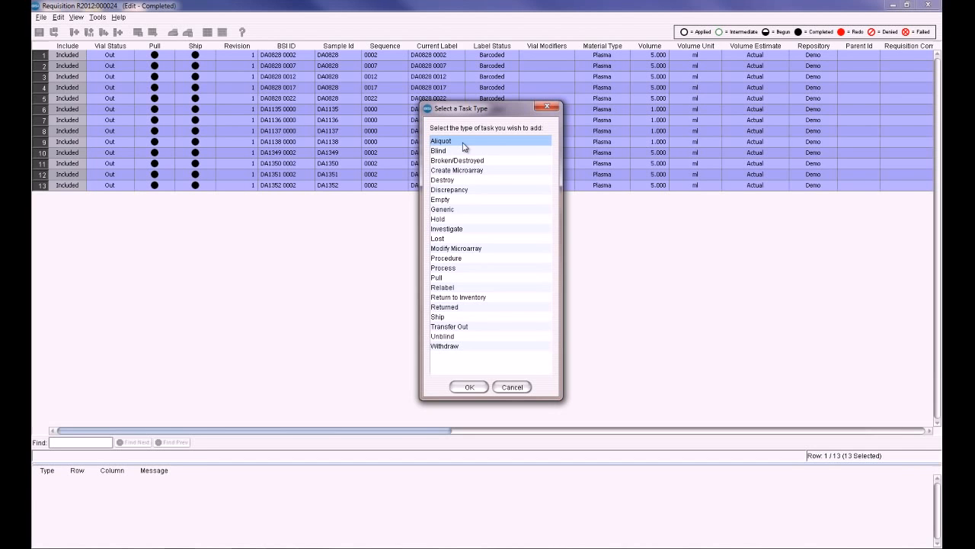
left_click(467, 387)
left_click(633, 381)
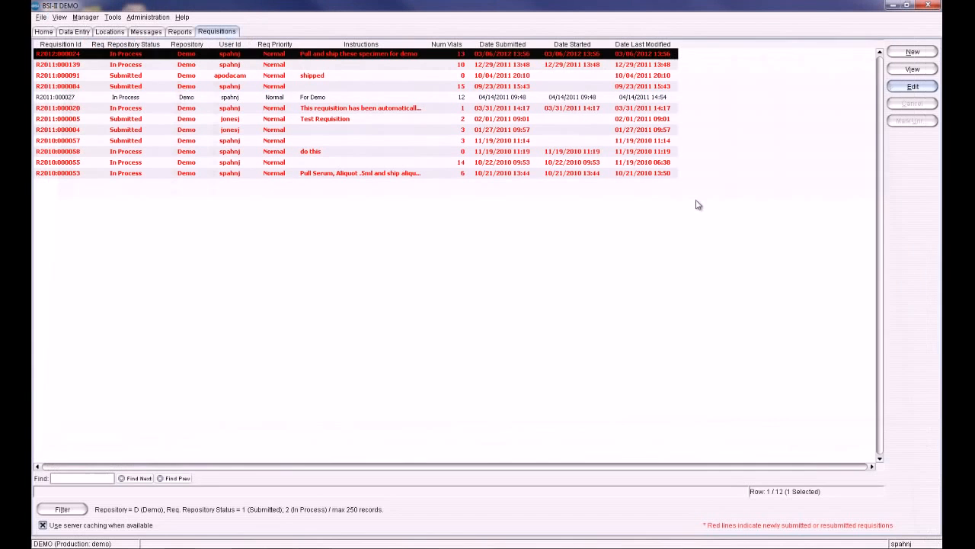
Close the requisition and start a new Detailed Inventory List report from the Inventory report types.
left_click(926, 5)
left_click(180, 31)
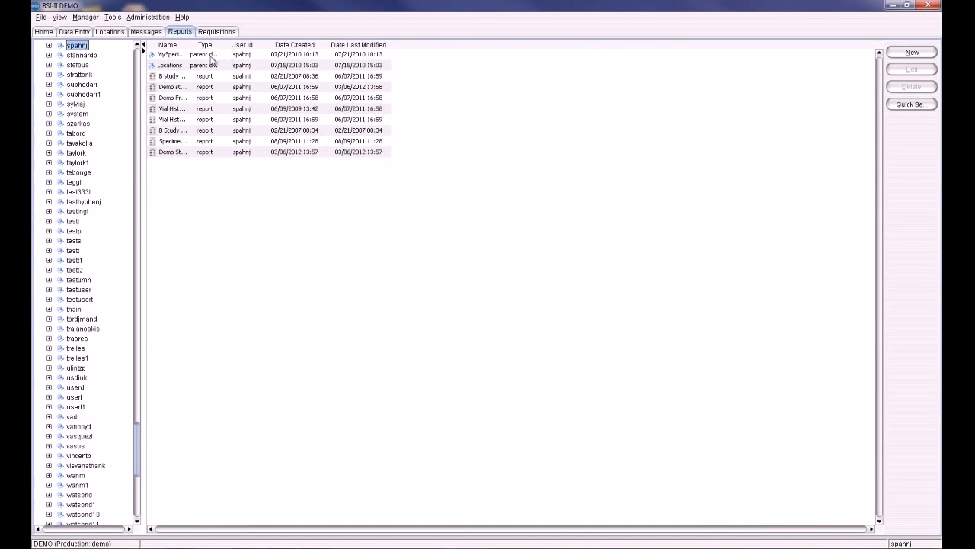
left_click_drag(188, 45, 323, 44)
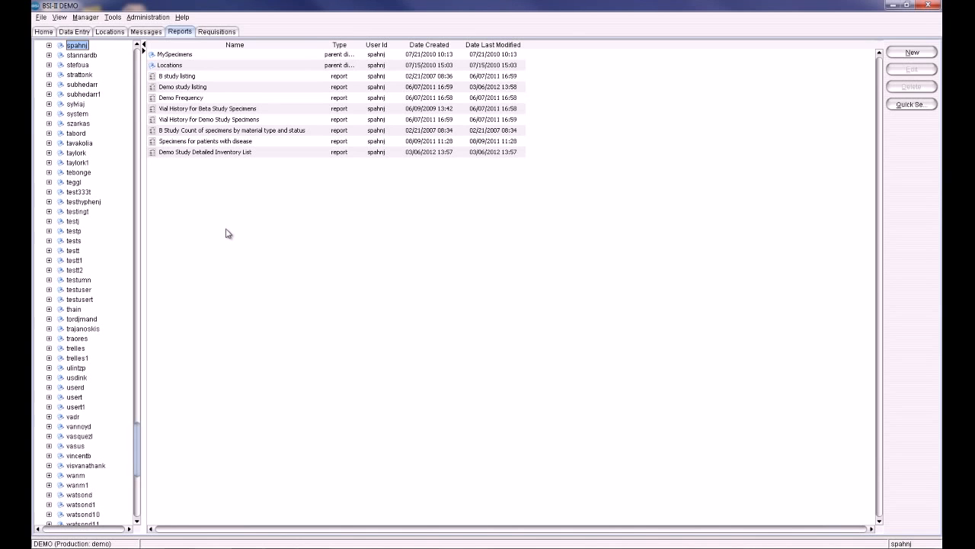
left_click(911, 55)
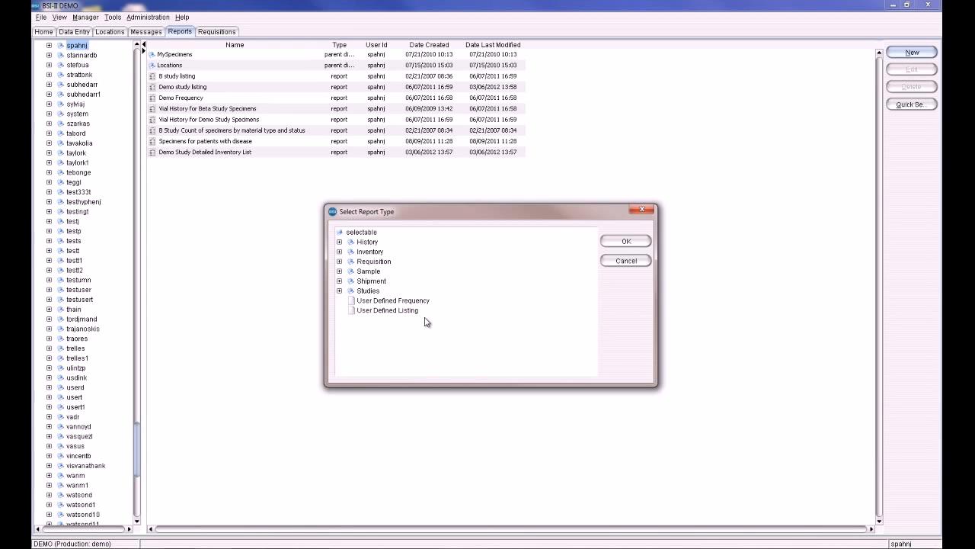
double_click(372, 252)
double_click(418, 261)
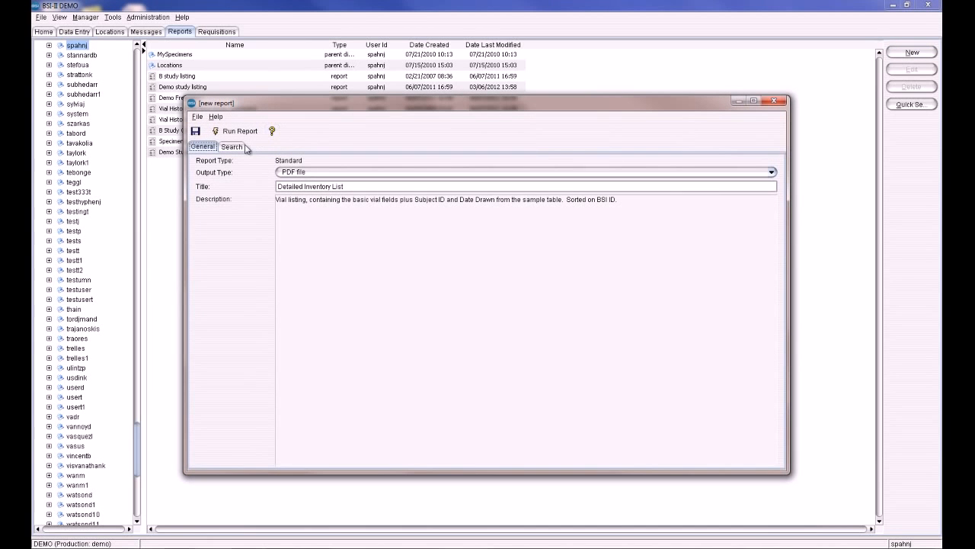
Set the report title to Detailed Inventory List for Demo.
left_click(353, 187)
type("t")
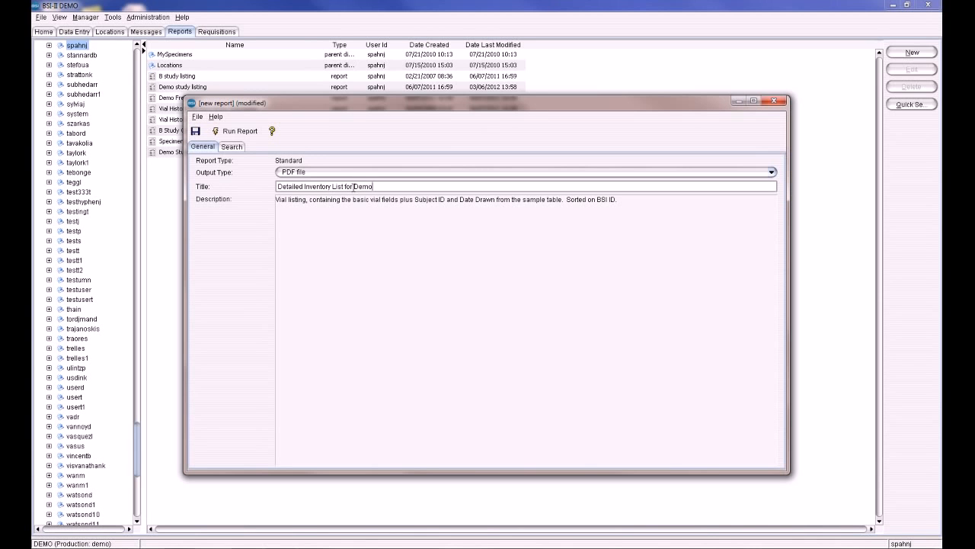
Add a search criterion for Study Id equals CHS to the new report.
left_click(230, 147)
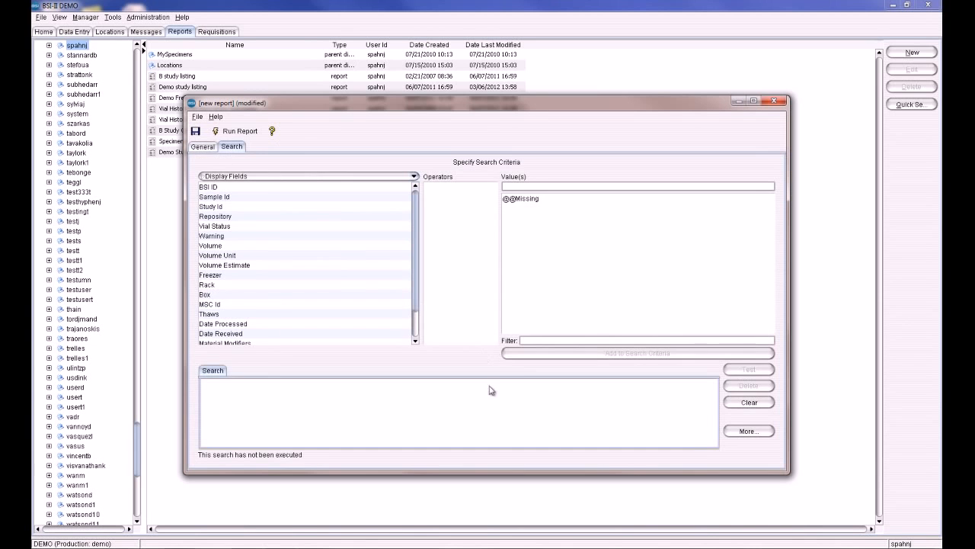
left_click(240, 207)
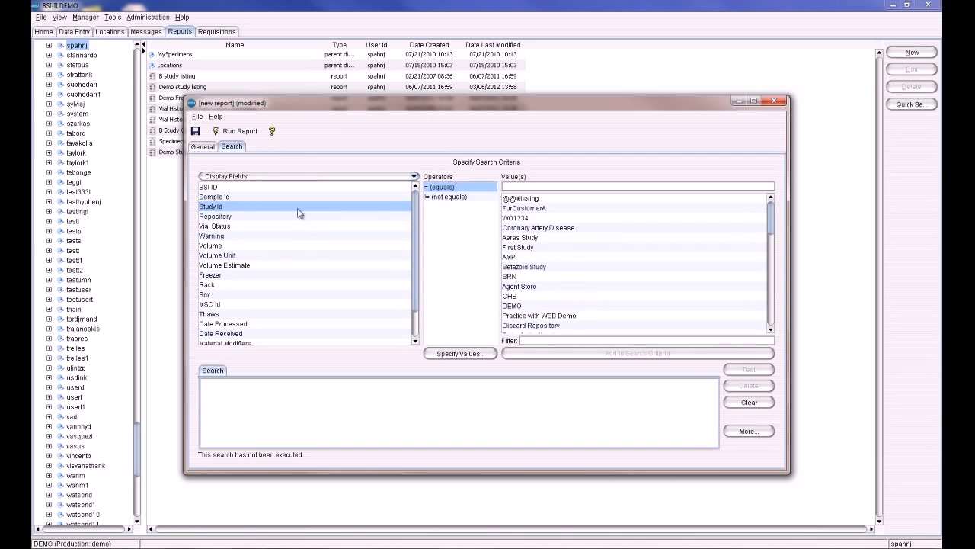
left_click(525, 296)
left_click(567, 352)
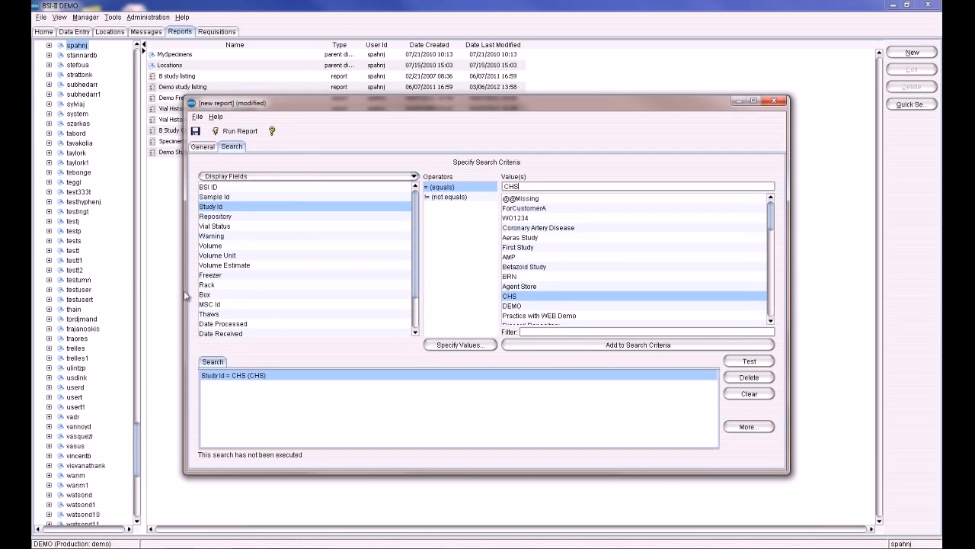
Add a second search criterion for Vial Status equals In.
scroll(263, 316, "down", 2)
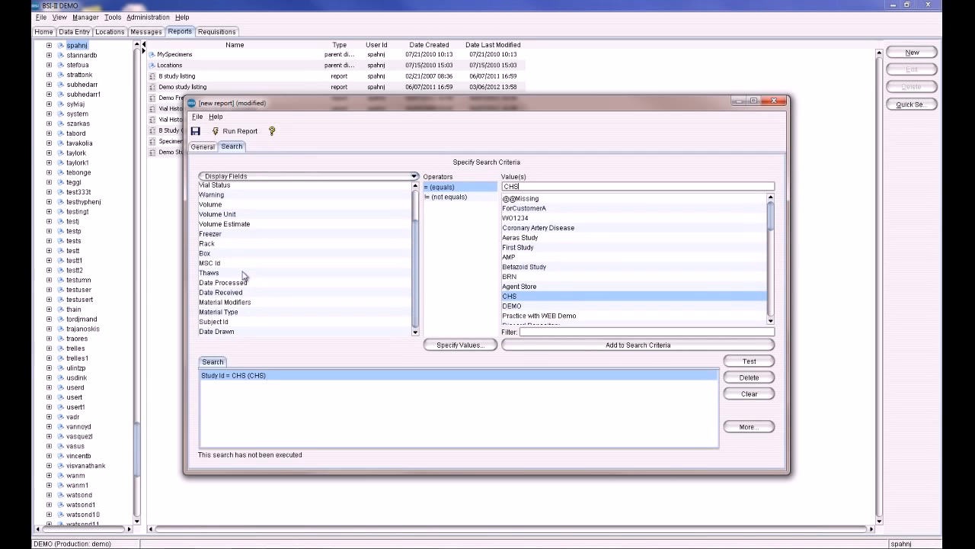
left_click(229, 186)
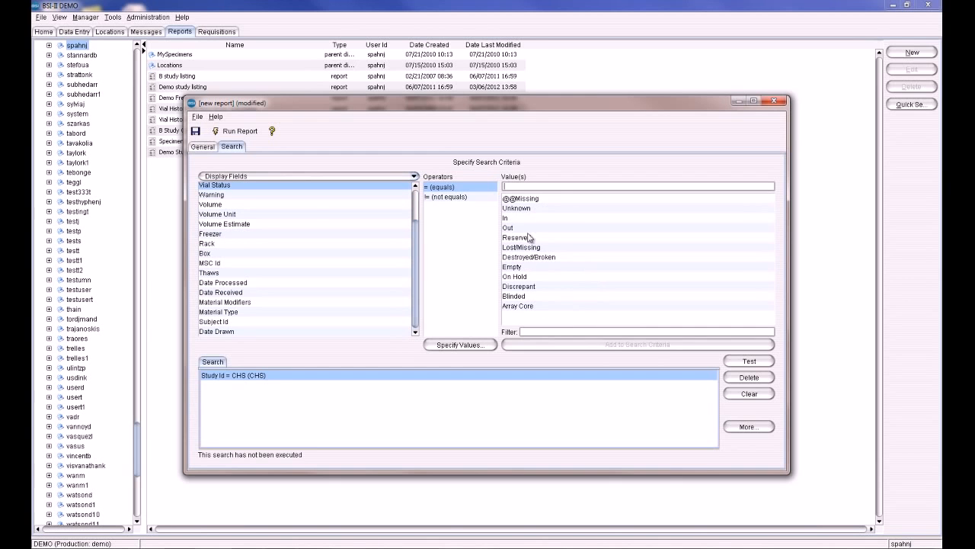
left_click(512, 219)
left_click(570, 345)
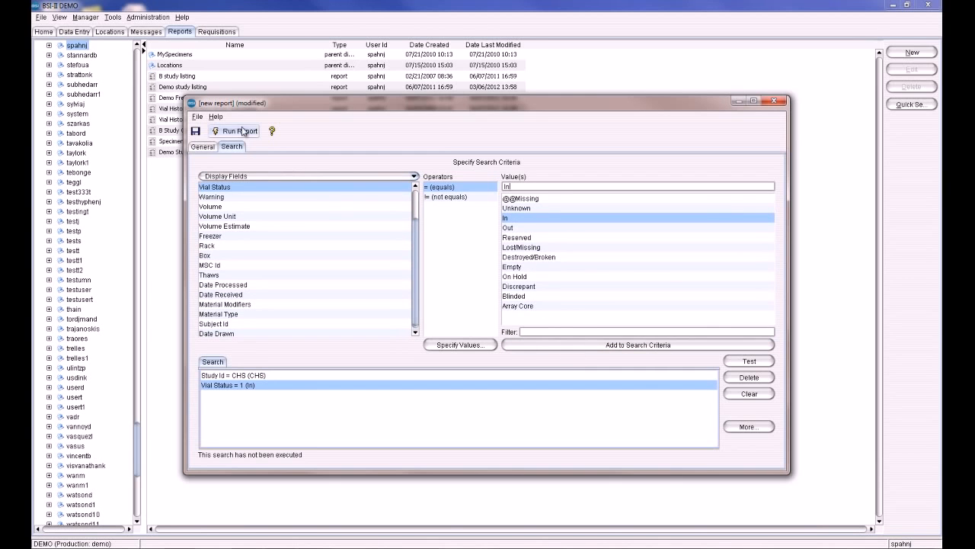
Run the Detailed Inventory List report and scroll through the resulting PDF.
left_click(242, 131)
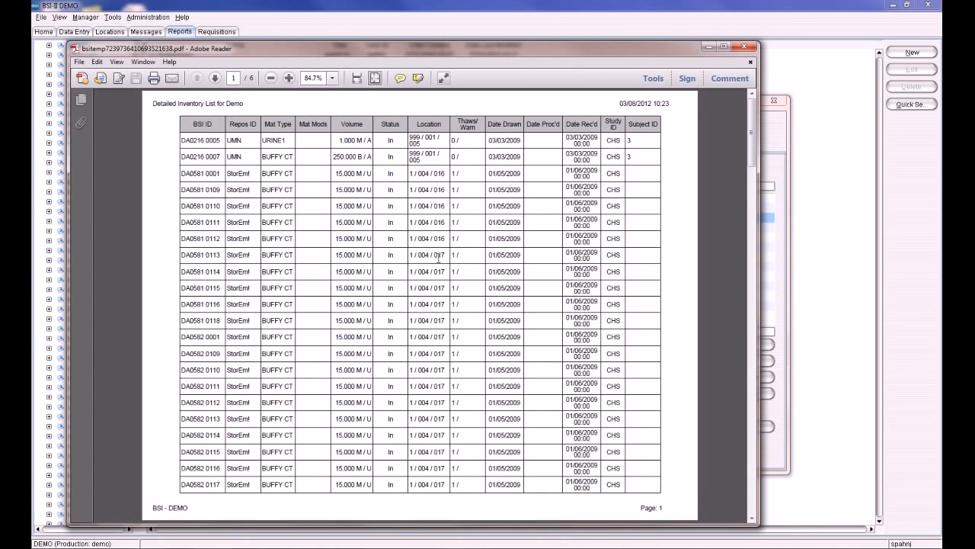
left_click_drag(666, 54, 701, 38)
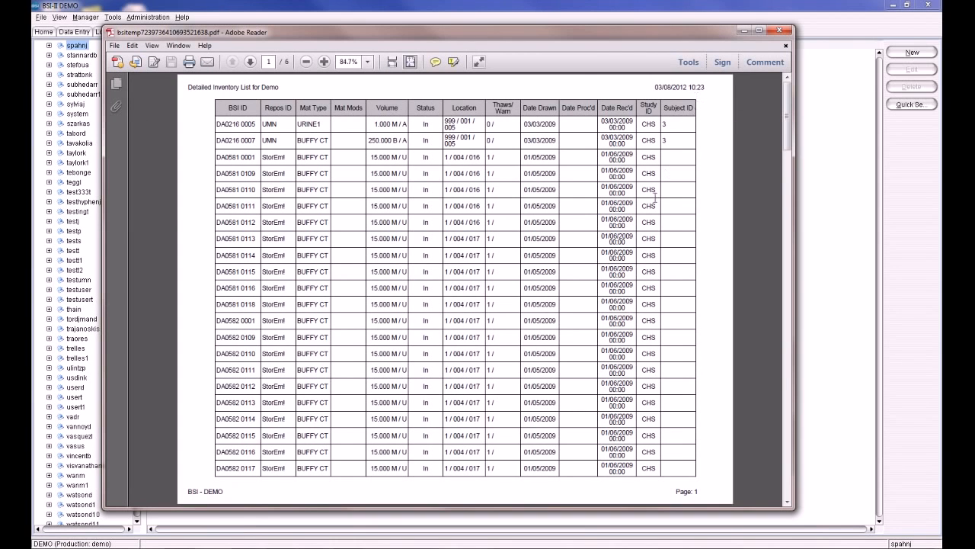
scroll(613, 267, "down", 4)
scroll(610, 269, "down", 1)
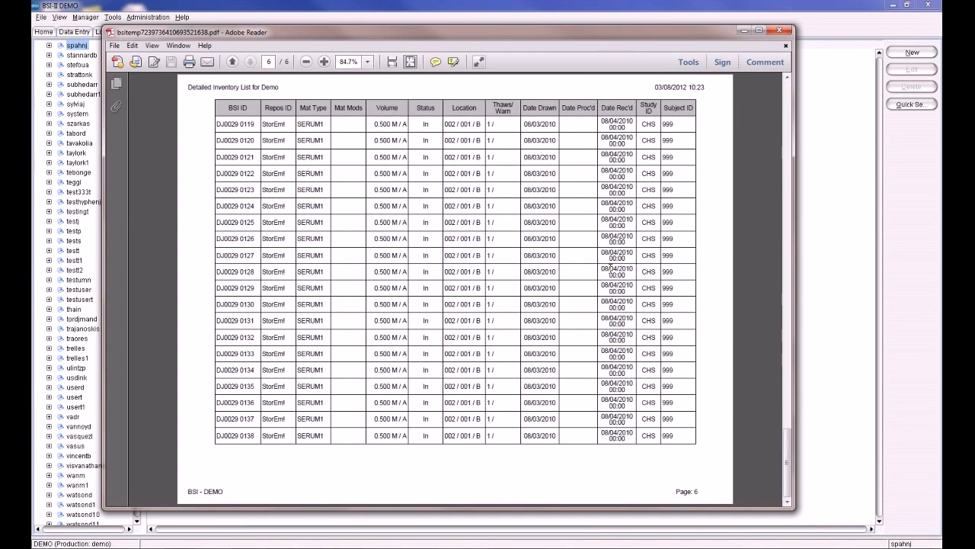
scroll(610, 268, "up", 5)
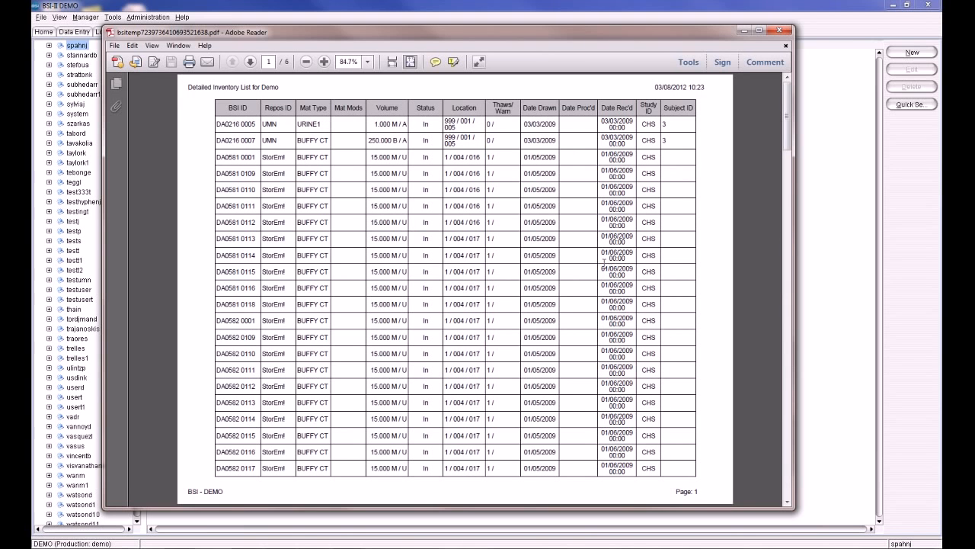
Close the PDF and the report window without saving the report.
left_click(778, 30)
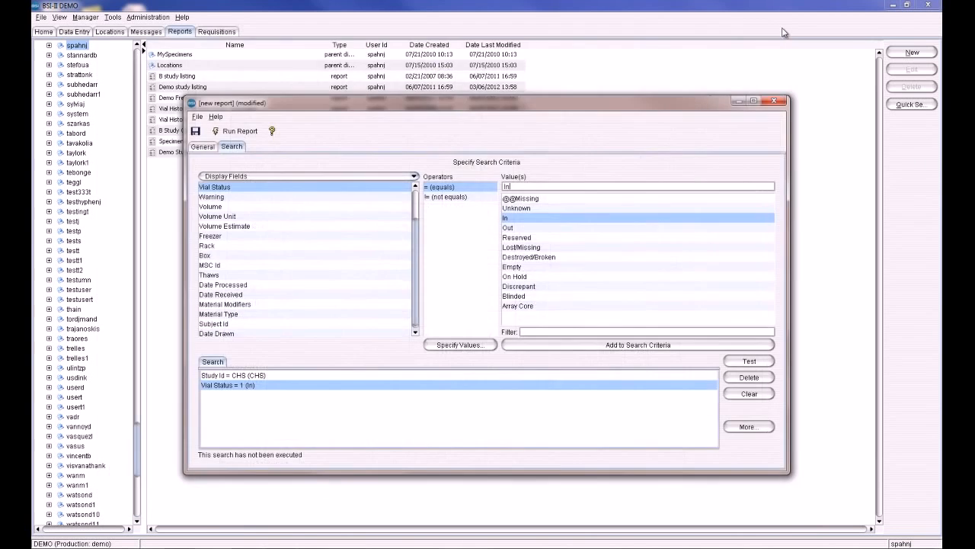
left_click(774, 100)
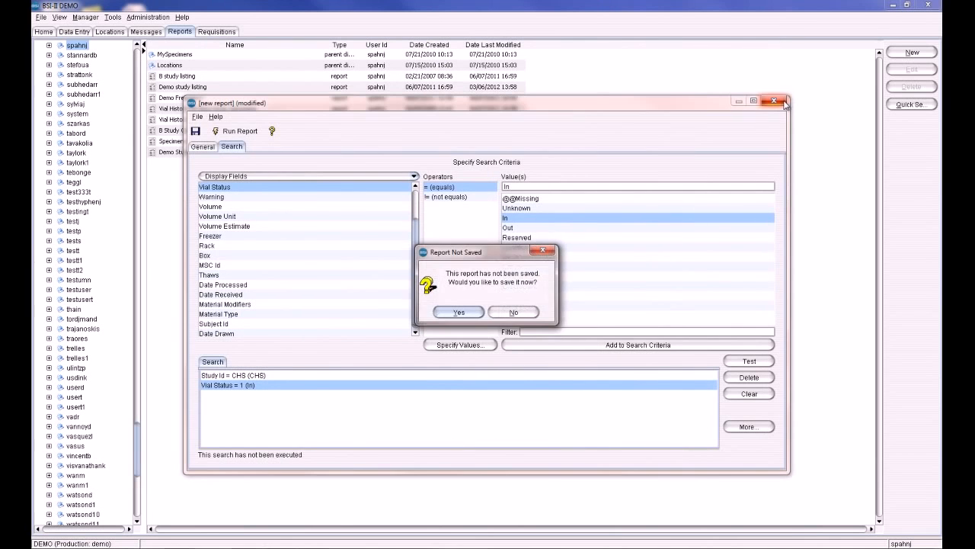
left_click(531, 315)
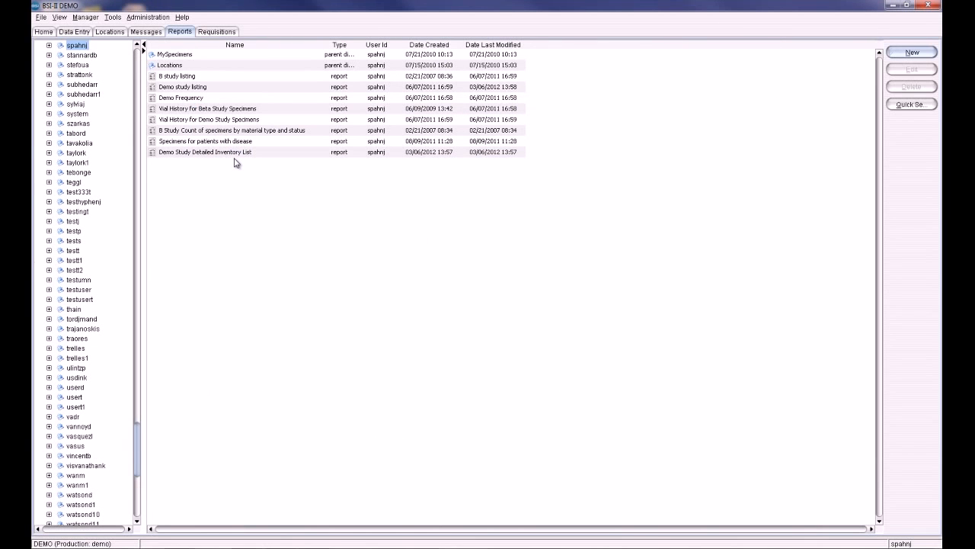
Open the Demo Frequency report and review its output type, display fields and search criteria.
left_click(183, 100)
double_click(183, 100)
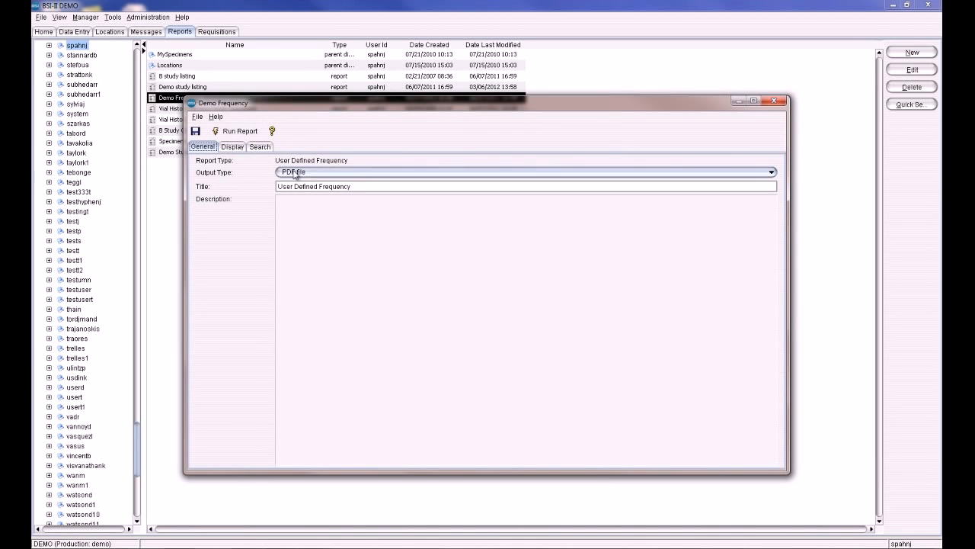
left_click(350, 172)
left_click(349, 173)
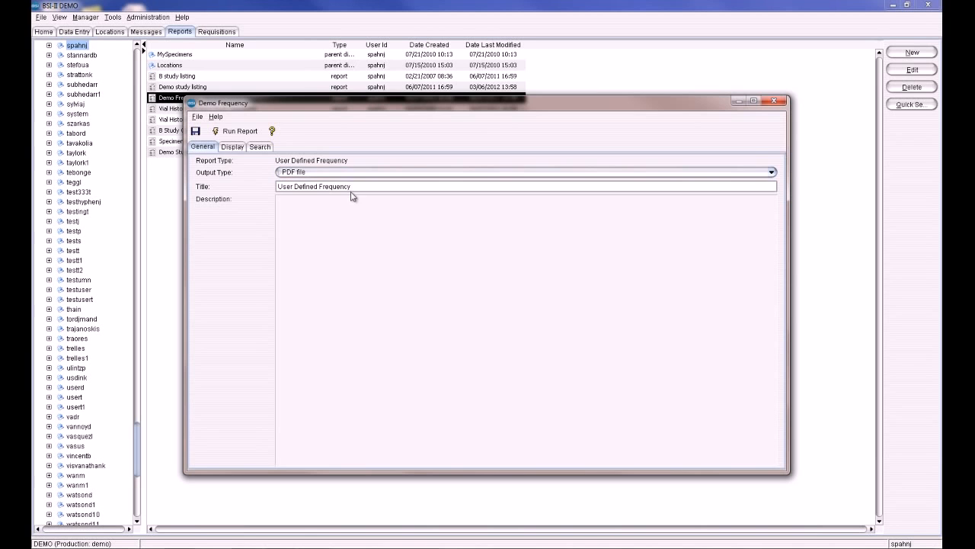
left_click(231, 147)
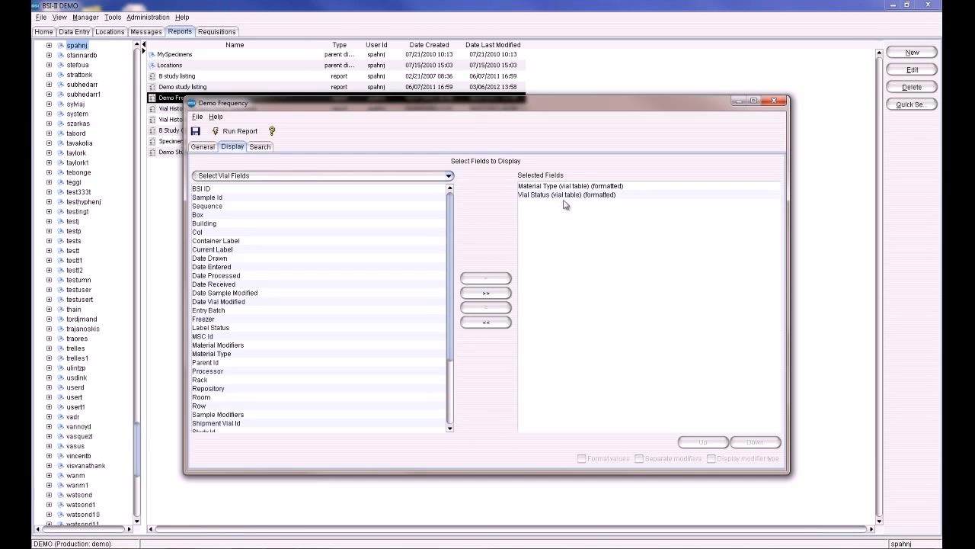
left_click(263, 148)
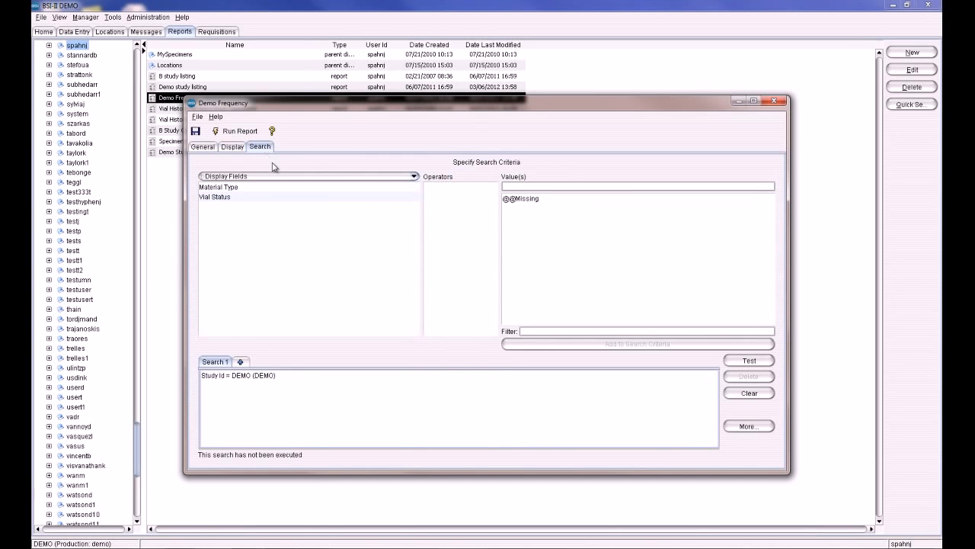
Run the Demo Frequency report, view its PDF at 100% zoom, and close both windows.
left_click(210, 378)
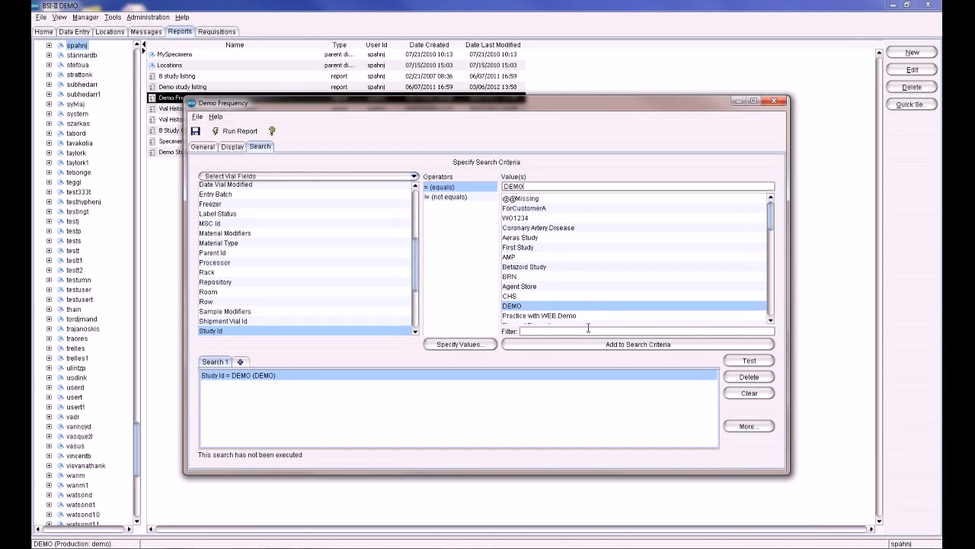
left_click(218, 133)
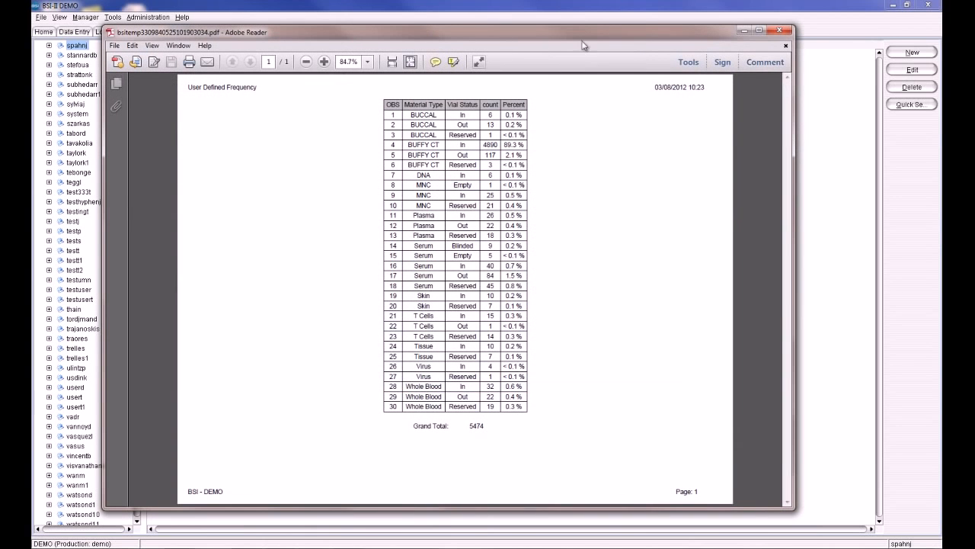
left_click(366, 62)
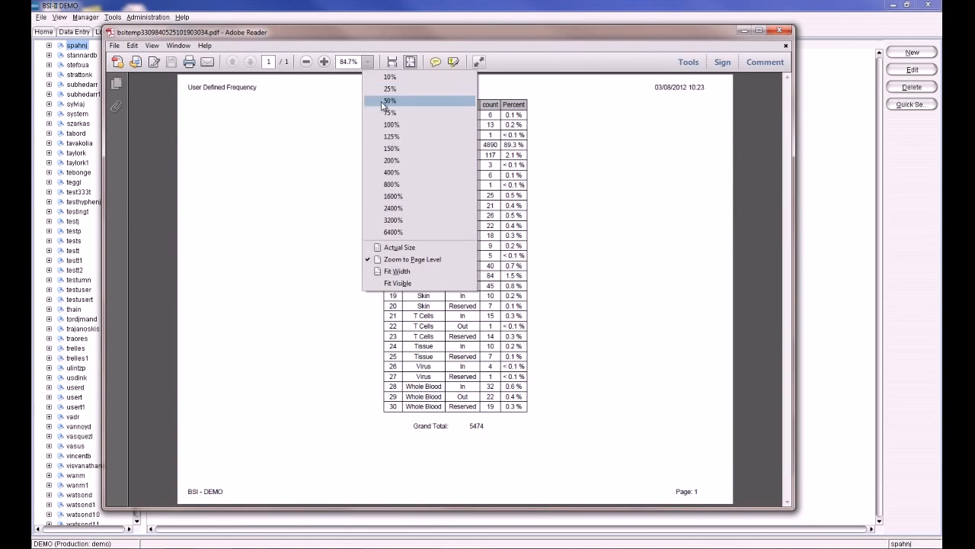
left_click(391, 125)
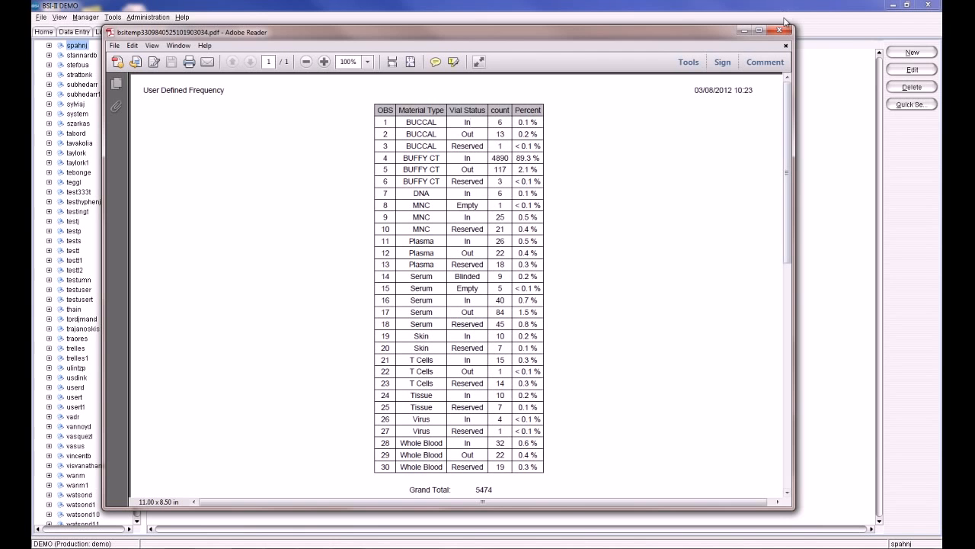
left_click(785, 31)
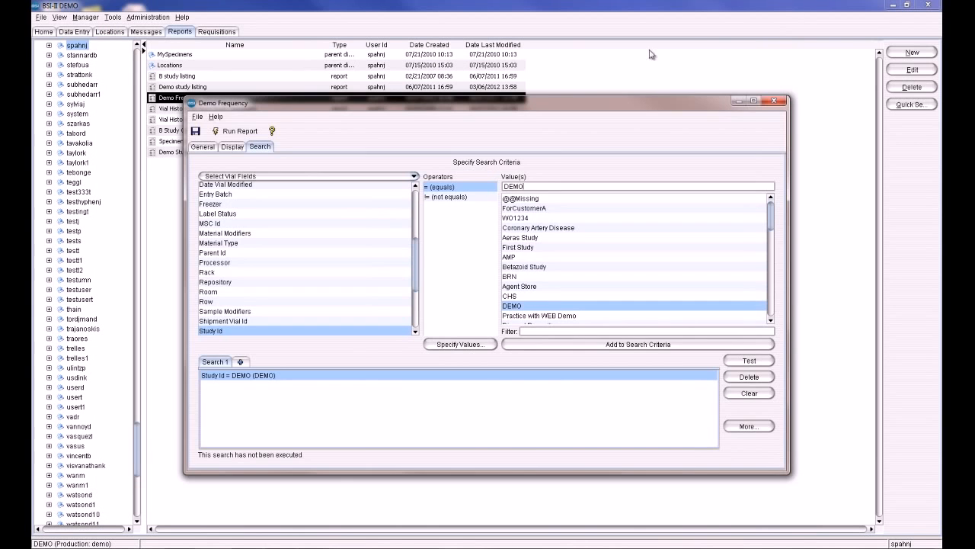
left_click(772, 103)
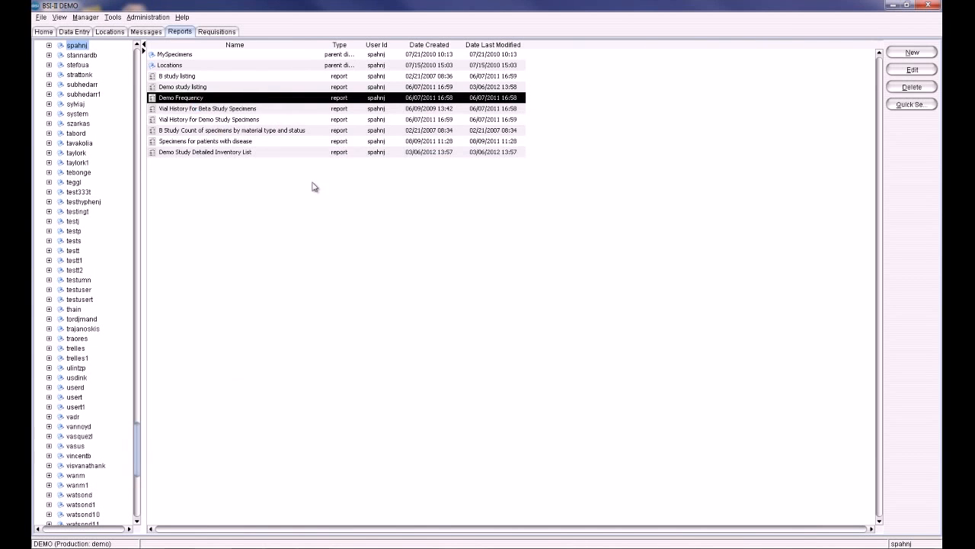
Open the Demo study listing report and review its output type options and display fields.
double_click(190, 88)
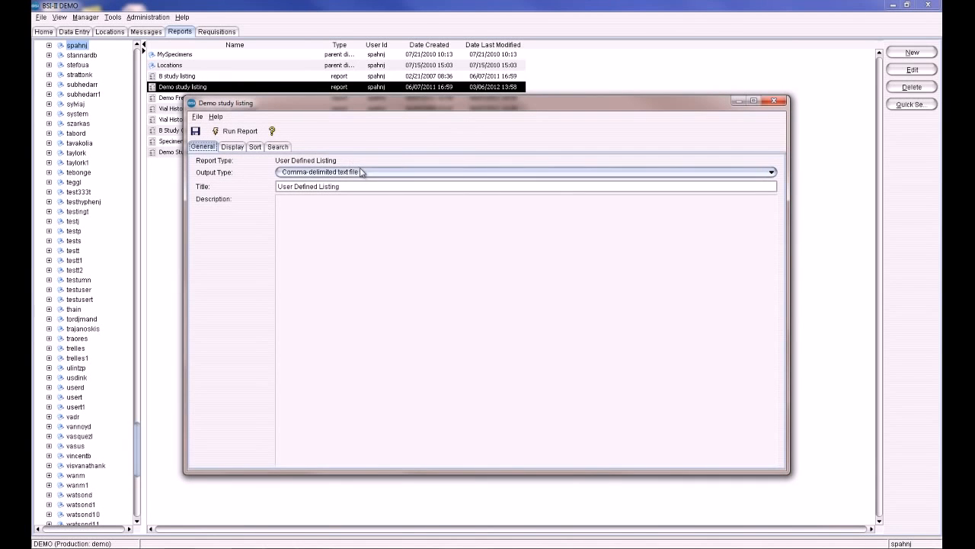
left_click(371, 175)
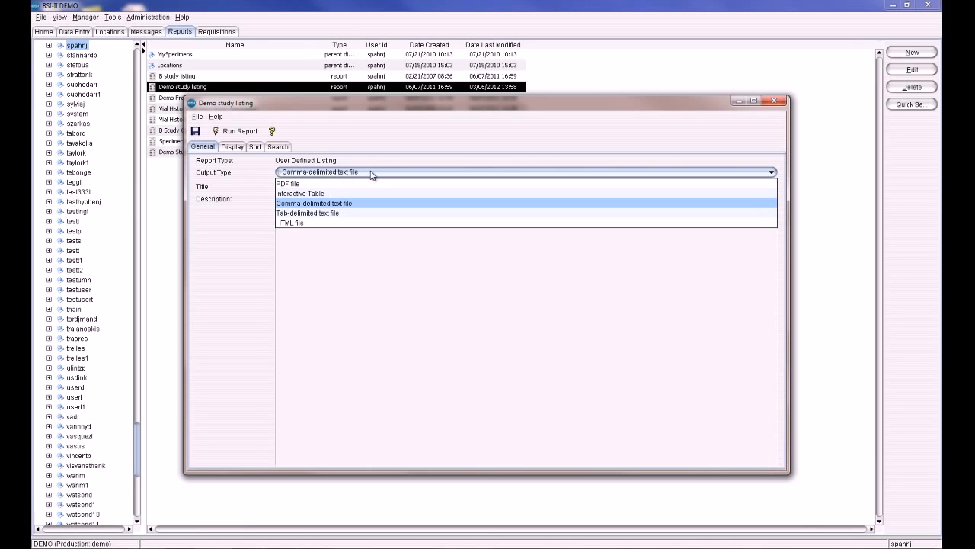
left_click(372, 174)
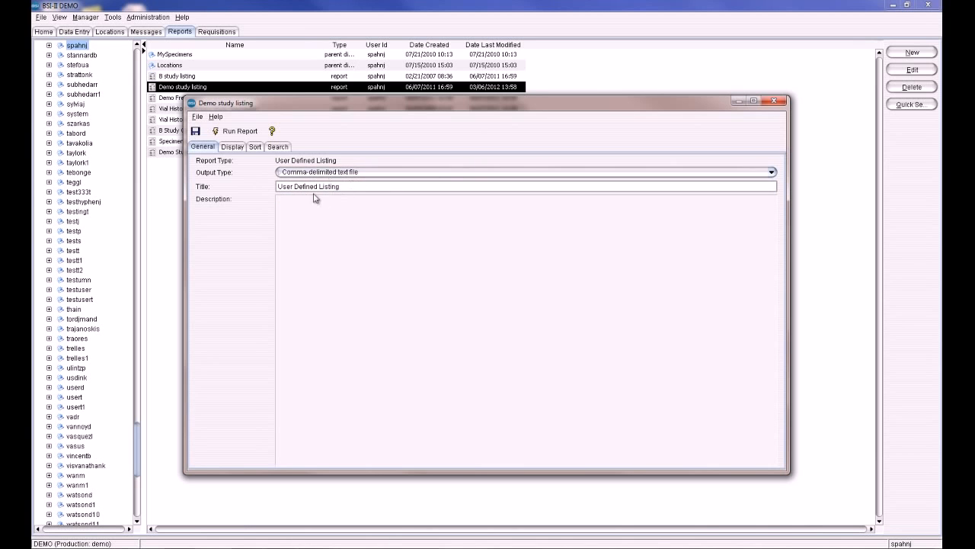
left_click(233, 147)
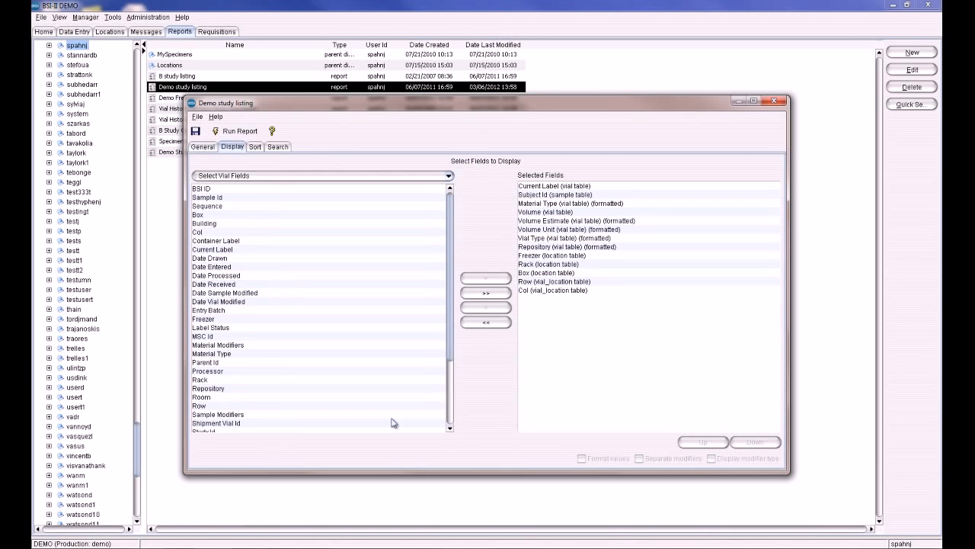
Move Vial Type up to sit directly below Material Type in the selected display fields.
left_click(232, 353)
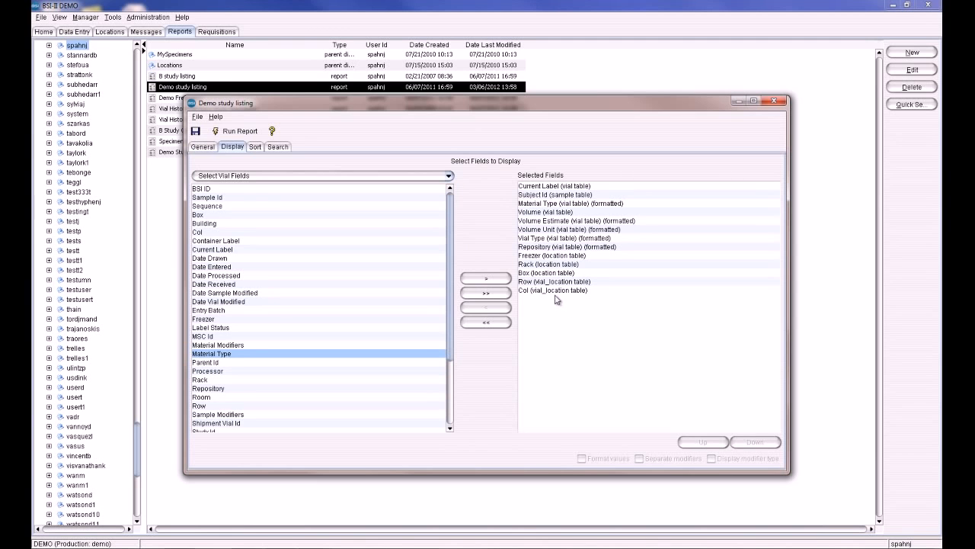
left_click_drag(549, 237, 546, 216)
left_click(590, 343)
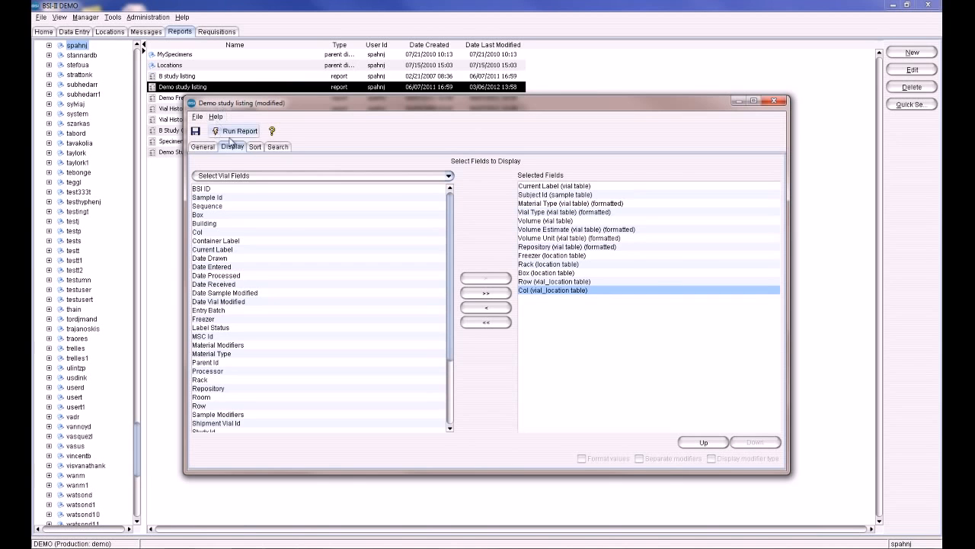
Add Material Type as a sort field for the Demo study listing report.
left_click(254, 147)
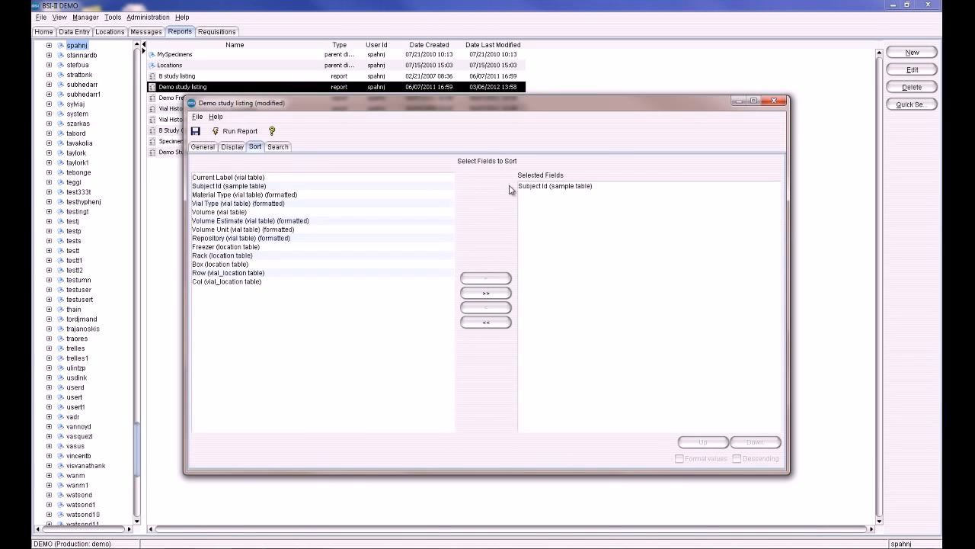
left_click(315, 195)
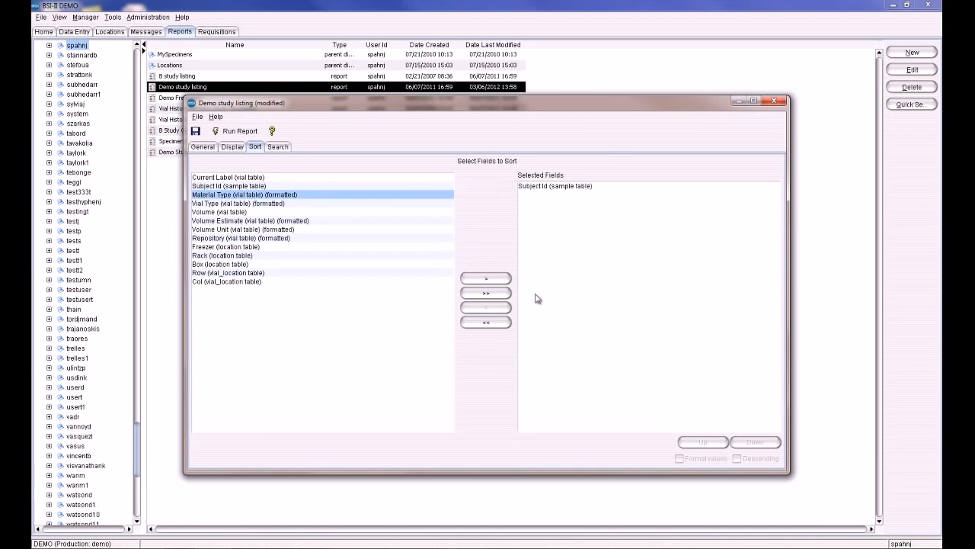
left_click(494, 277)
Open the report's search criteria and switch the field list to Database Tables.
left_click(278, 147)
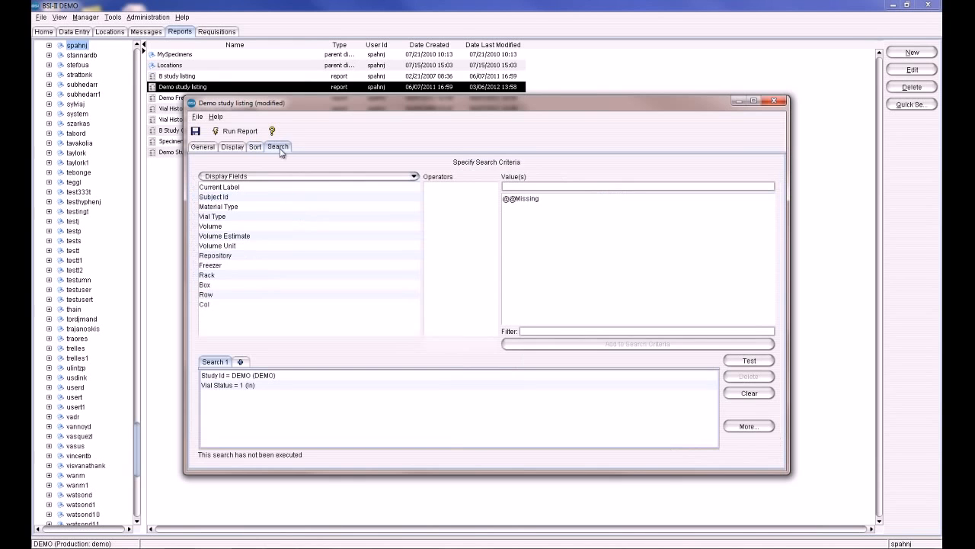
left_click(222, 375)
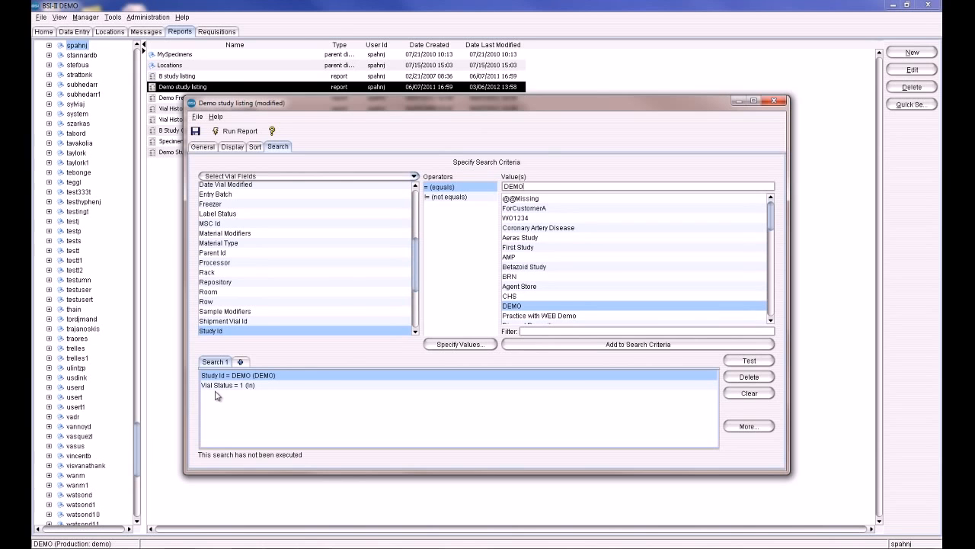
left_click(418, 178)
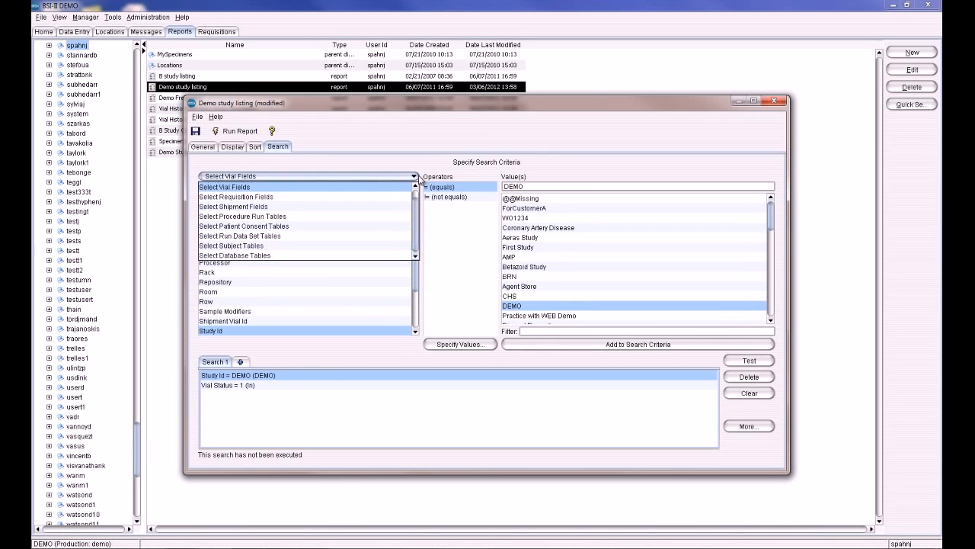
left_click(309, 256)
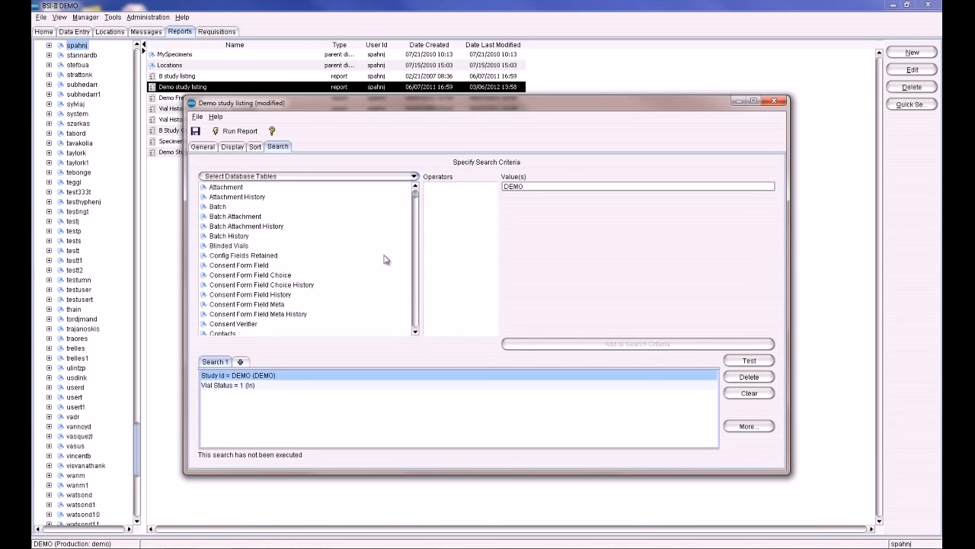
Expand the Batch table to browse its fields, then switch the search field list back to Vial Fields.
mouse_move(416, 196)
left_mouse_down()
mouse_move(417, 209)
mouse_move(417, 189)
left_mouse_up()
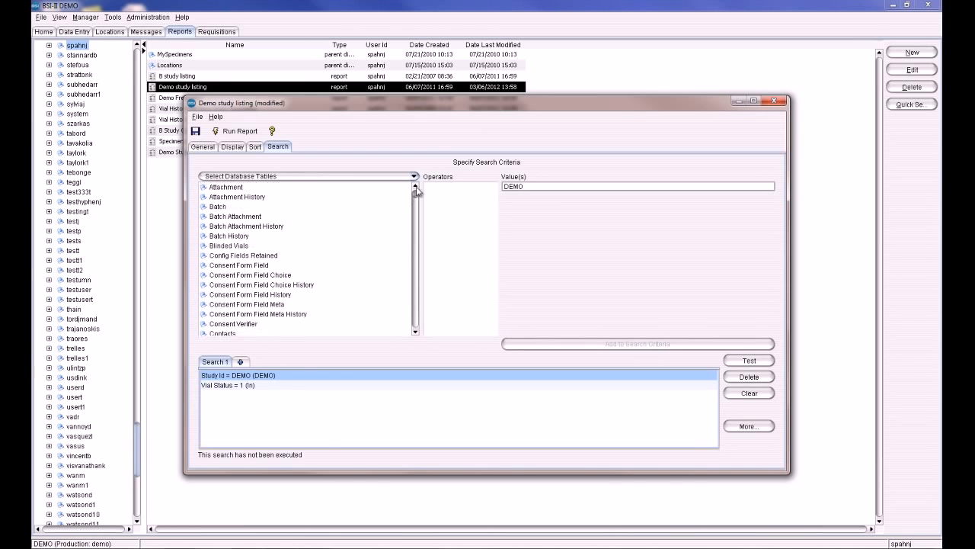
left_click(205, 208)
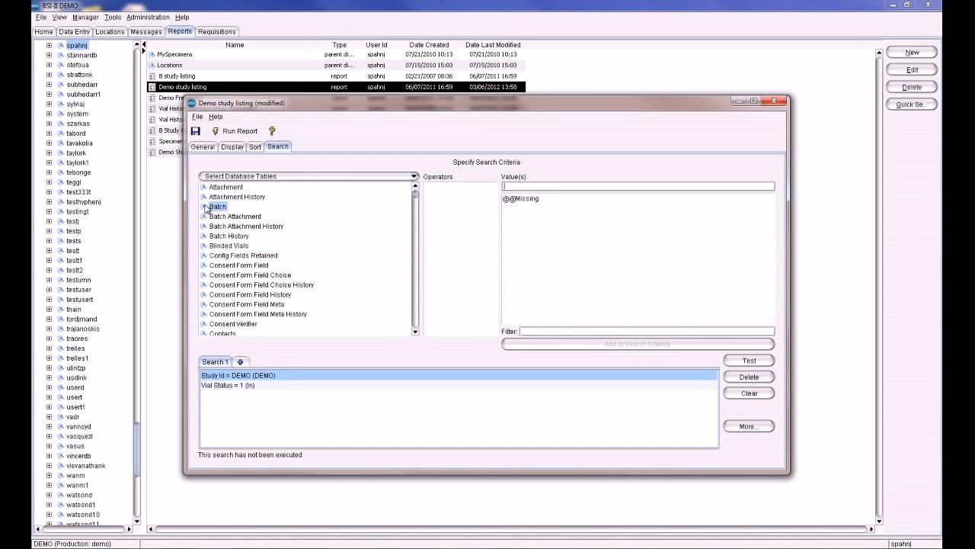
left_click(263, 176)
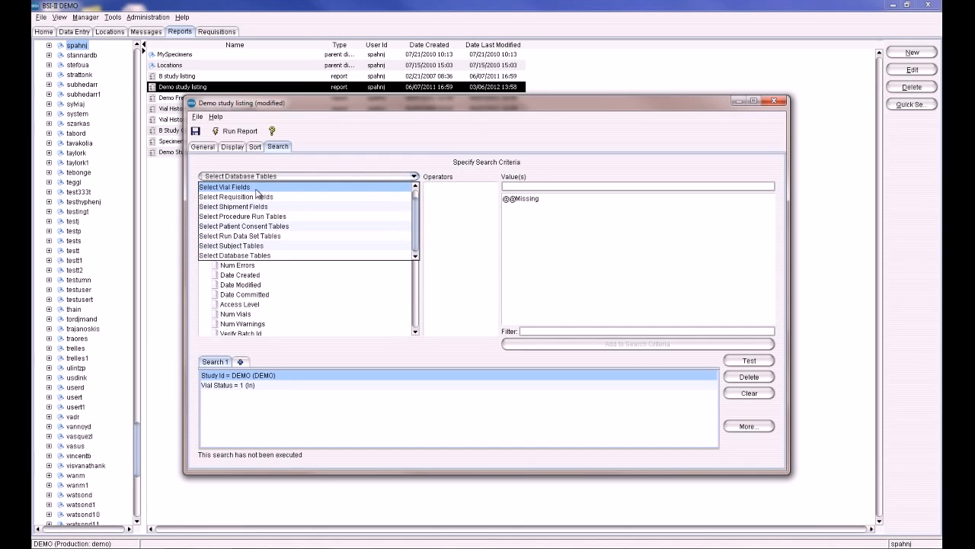
left_click(258, 187)
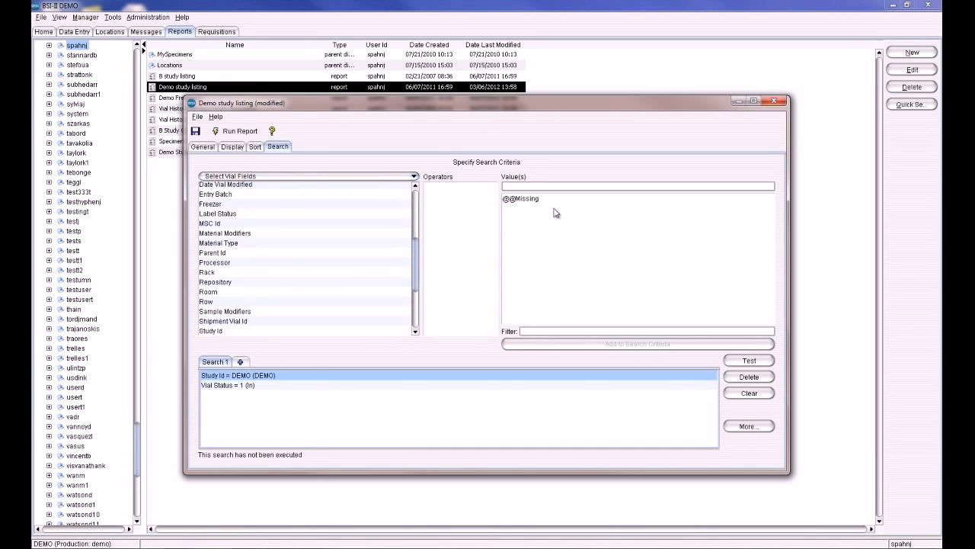
Run the Demo study listing report, review its Notepad output, and close the report without saving changes.
left_click(236, 131)
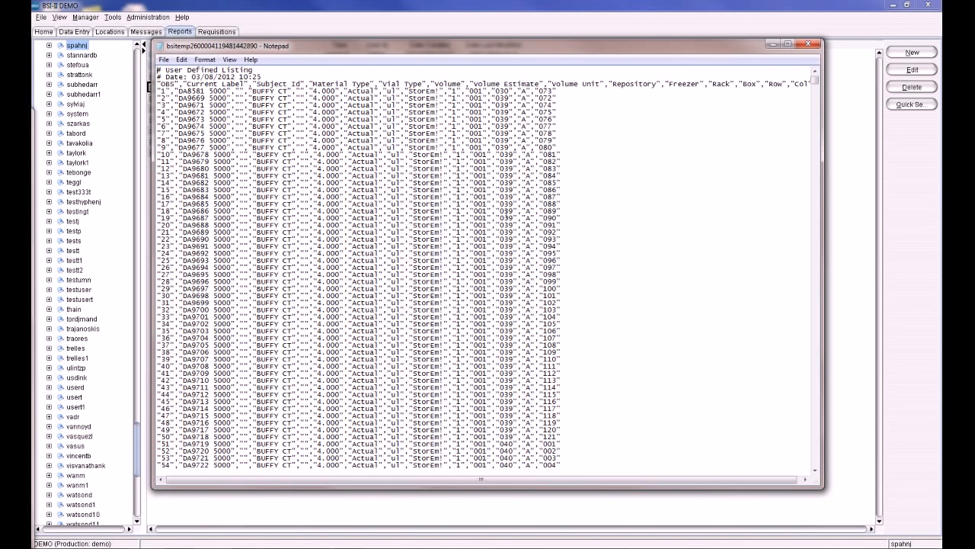
left_click(812, 43)
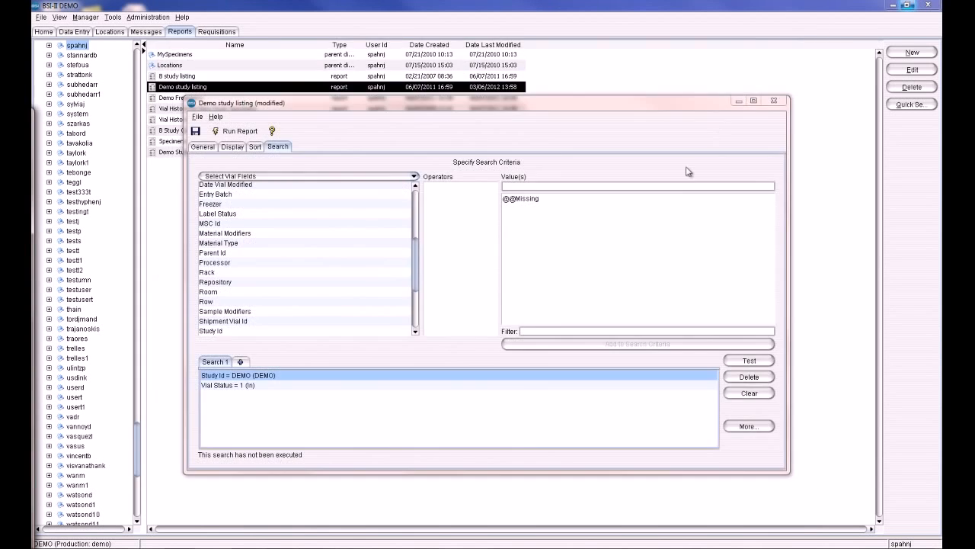
left_click(773, 103)
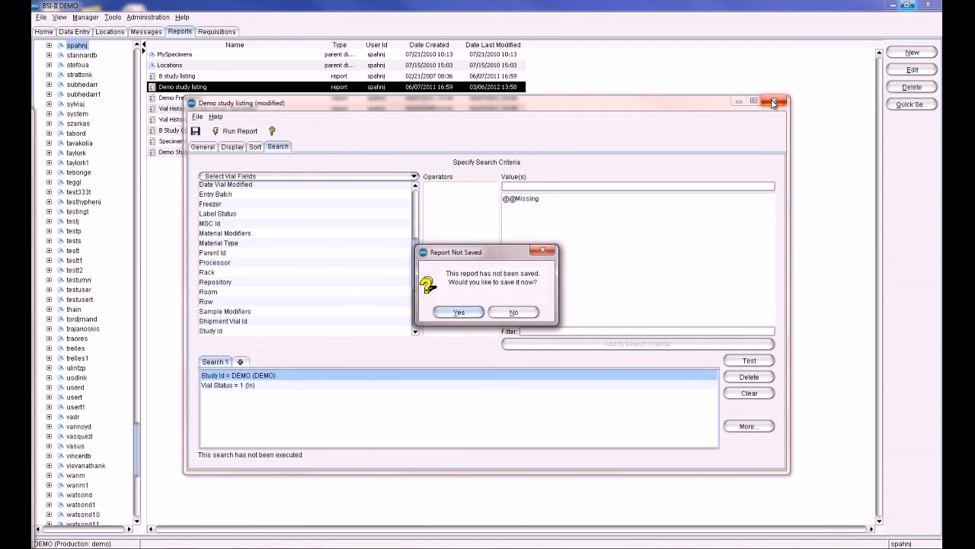
left_click(521, 317)
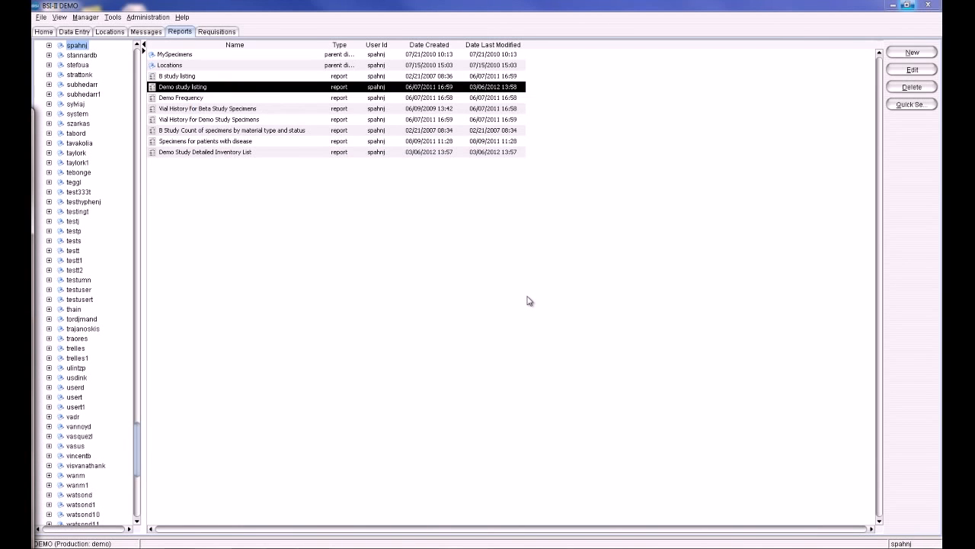